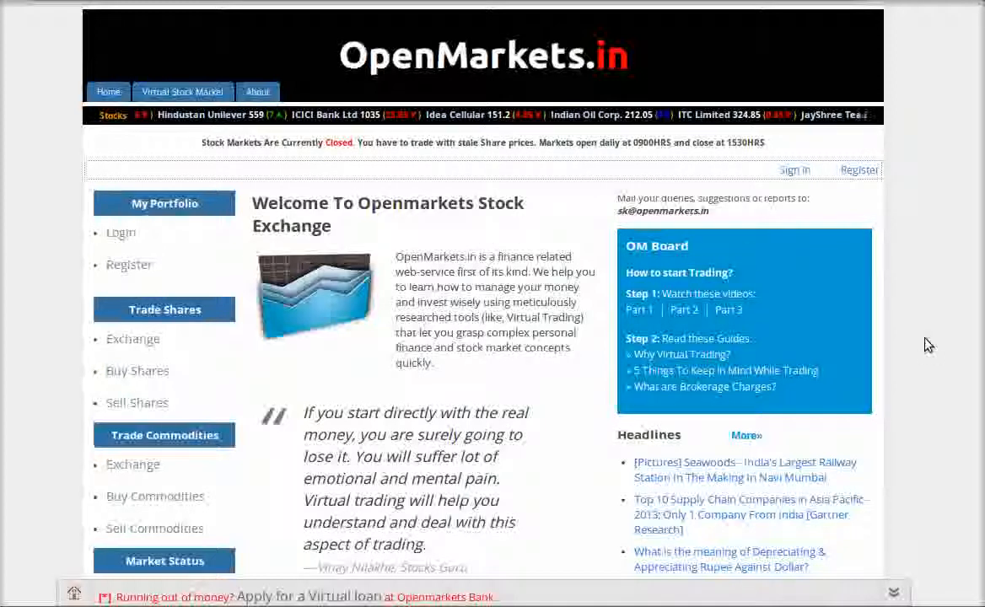
Step: View the registration form for new accounts and sign in with the saved admin credentials
{"action": "left_click", "coordinate": [858, 171]}
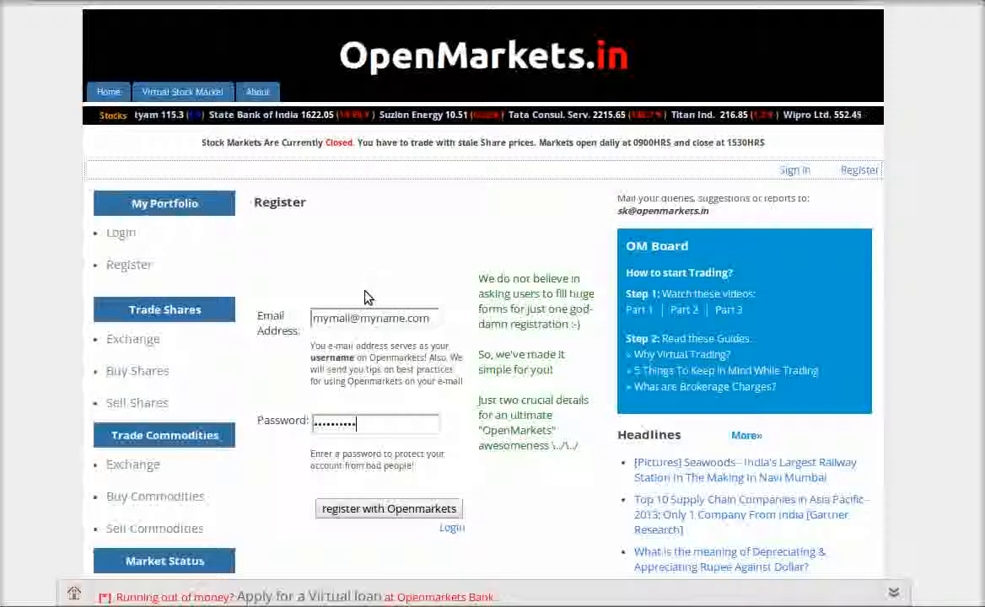
{"action": "left_click", "coordinate": [323, 320]}
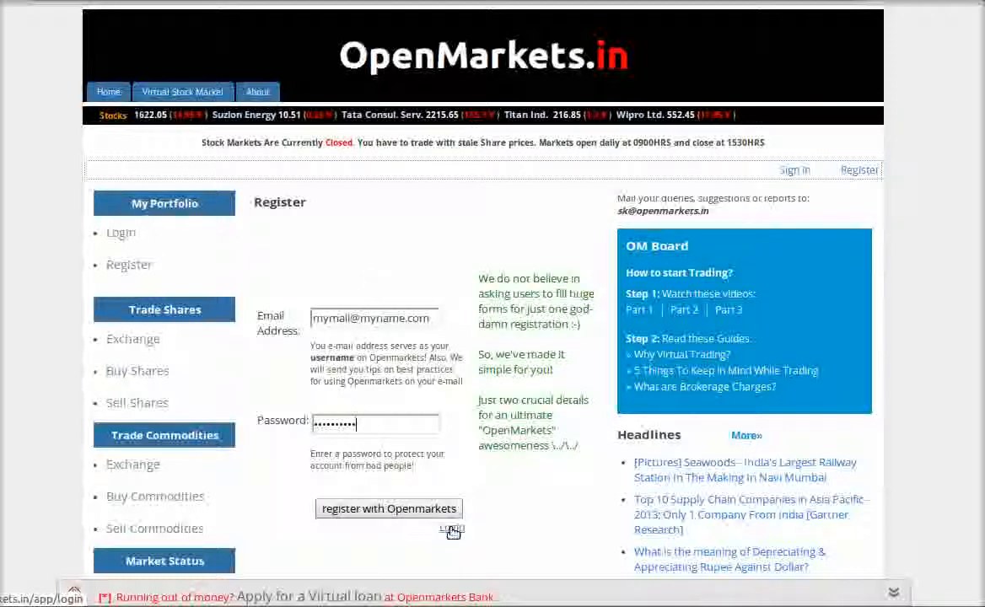
{"action": "left_click", "coordinate": [120, 233]}
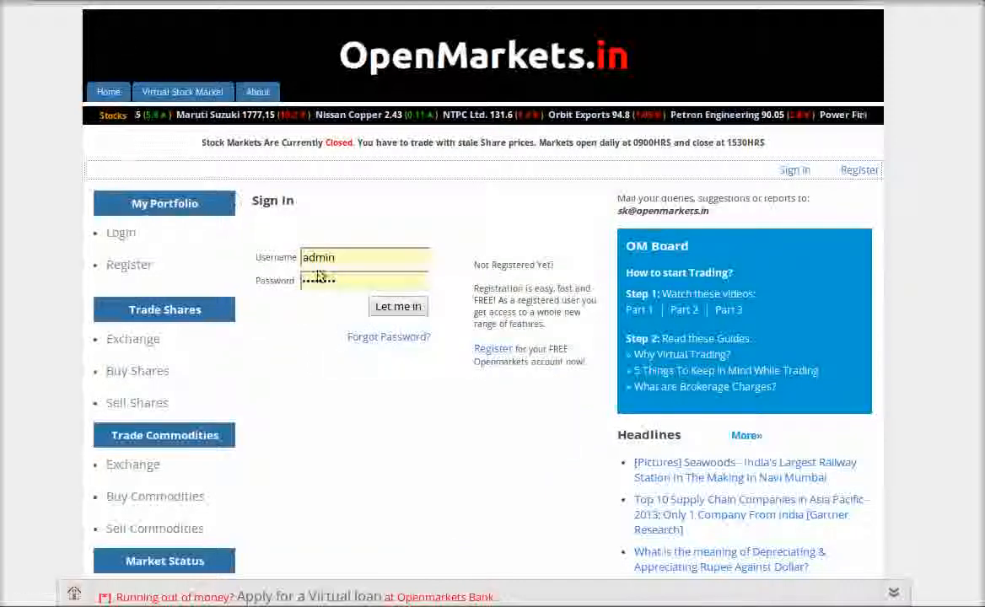
{"action": "left_click", "coordinate": [404, 309]}
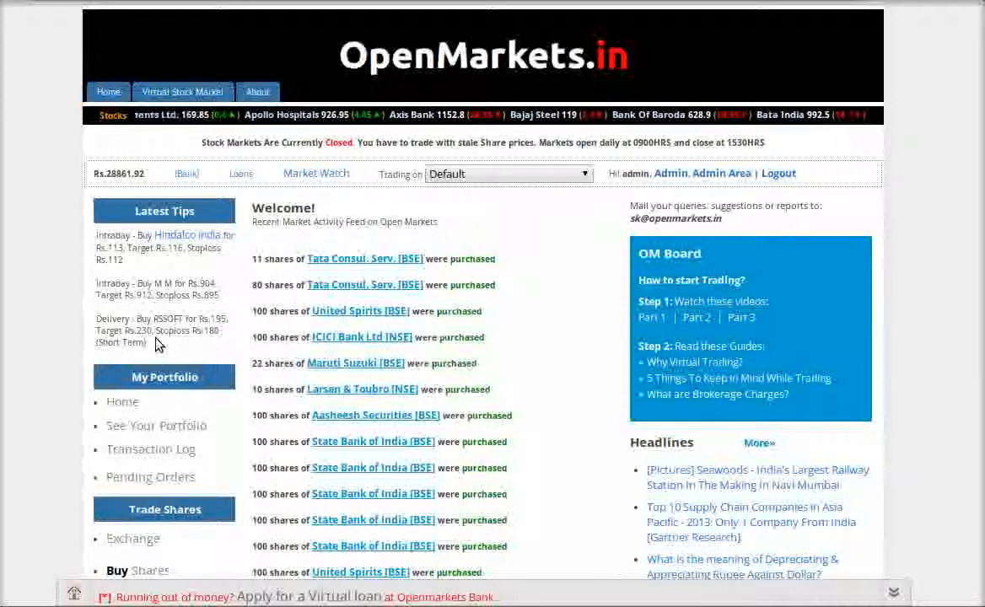
Step: Open the portfolio valuation and review both the shares holdings and the commodities holdings
{"action": "scroll", "coordinate": [157, 342], "scroll_direction": "down", "scroll_amount": 1}
{"action": "scroll", "coordinate": [159, 339], "scroll_direction": "down", "scroll_amount": 1}
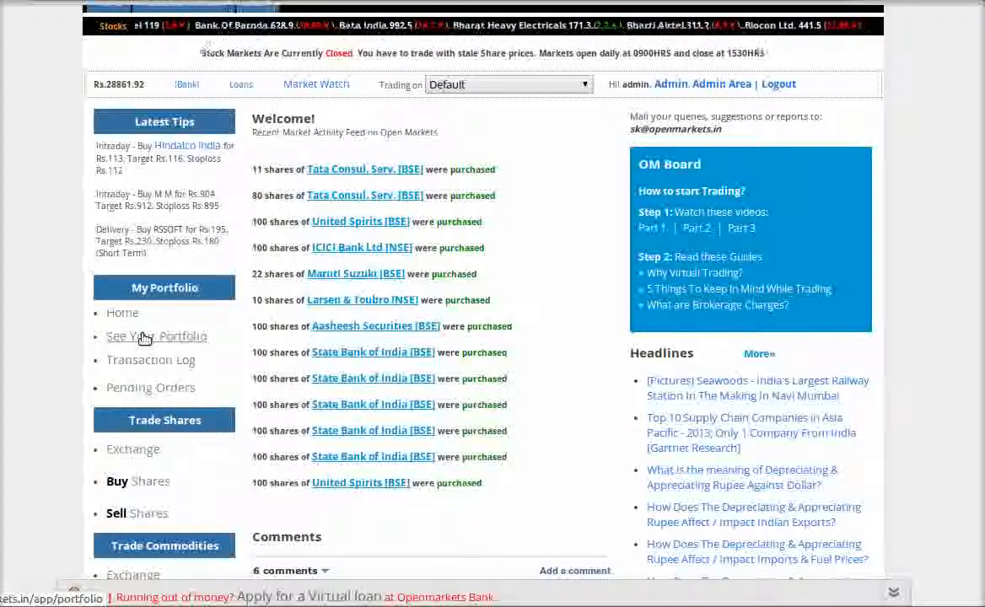
{"action": "left_click", "coordinate": [144, 337]}
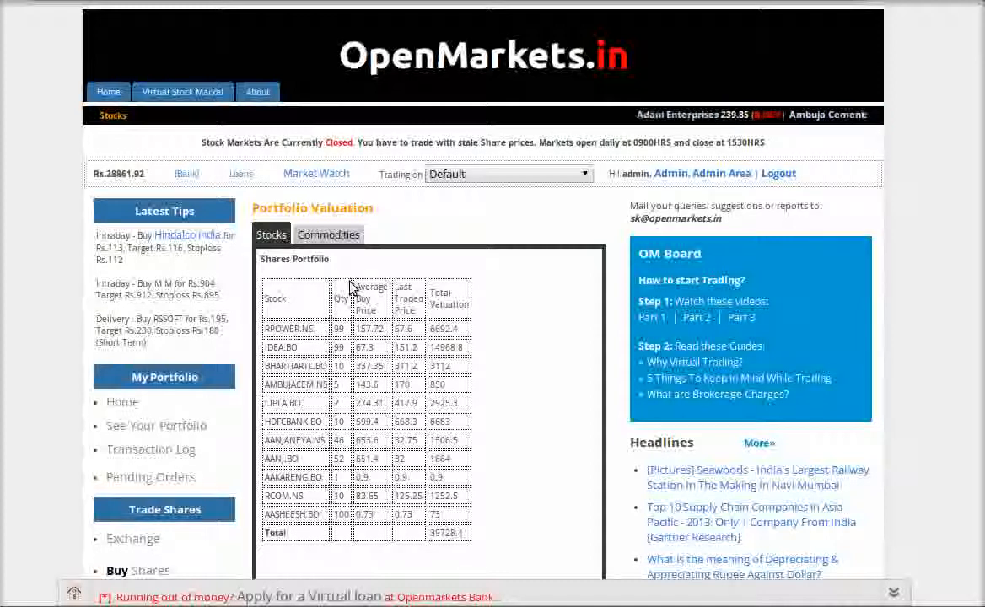
{"action": "left_click", "coordinate": [328, 241]}
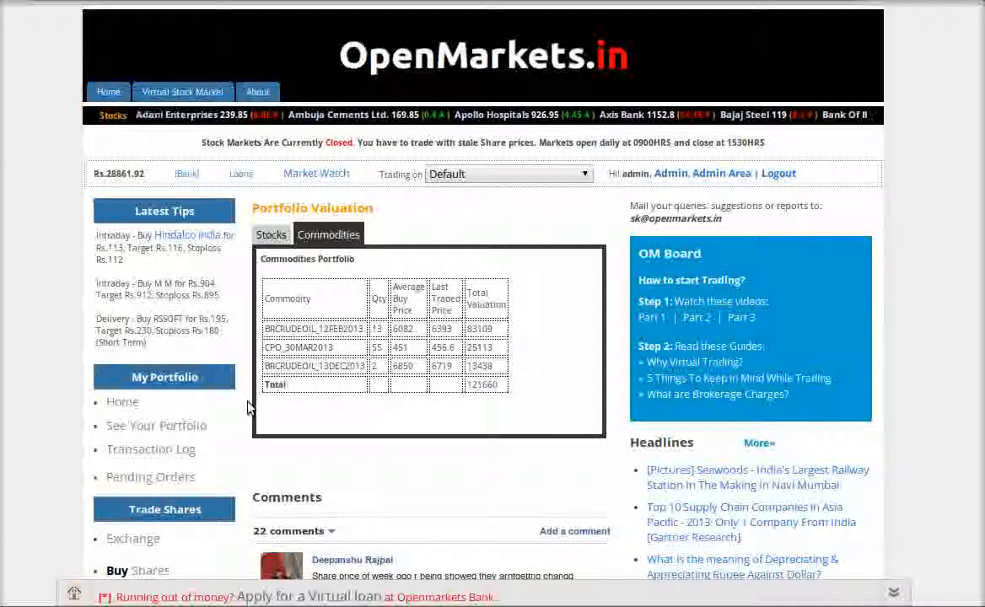
Step: Review the transaction log for stocks and for commodities, highlighting the BRCRUDEOIL_13DEC2013 purchase
{"action": "left_click", "coordinate": [167, 453]}
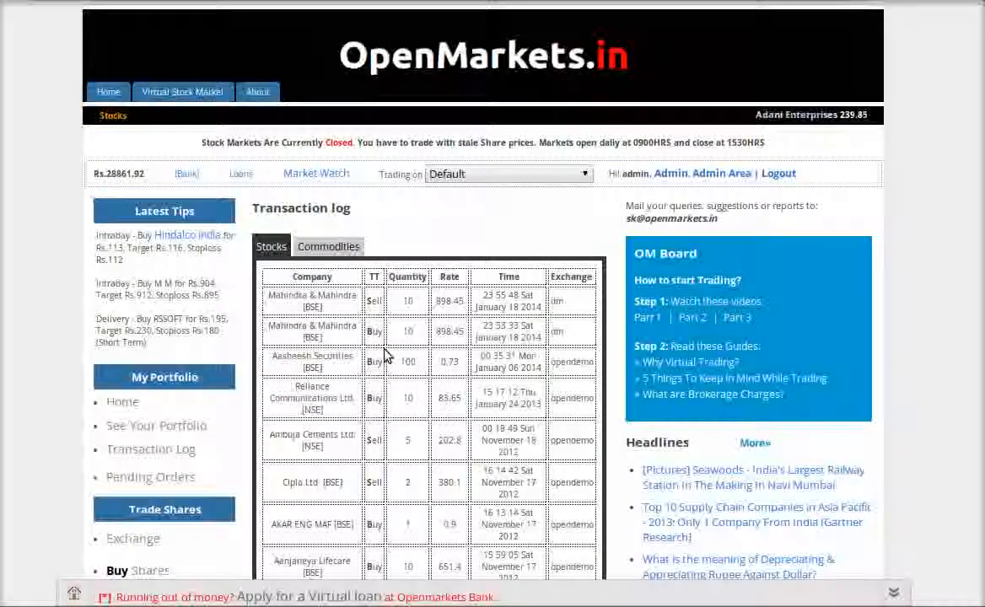
{"action": "scroll", "coordinate": [384, 356], "scroll_direction": "down", "scroll_amount": 1}
{"action": "scroll", "coordinate": [385, 356], "scroll_direction": "down", "scroll_amount": 2}
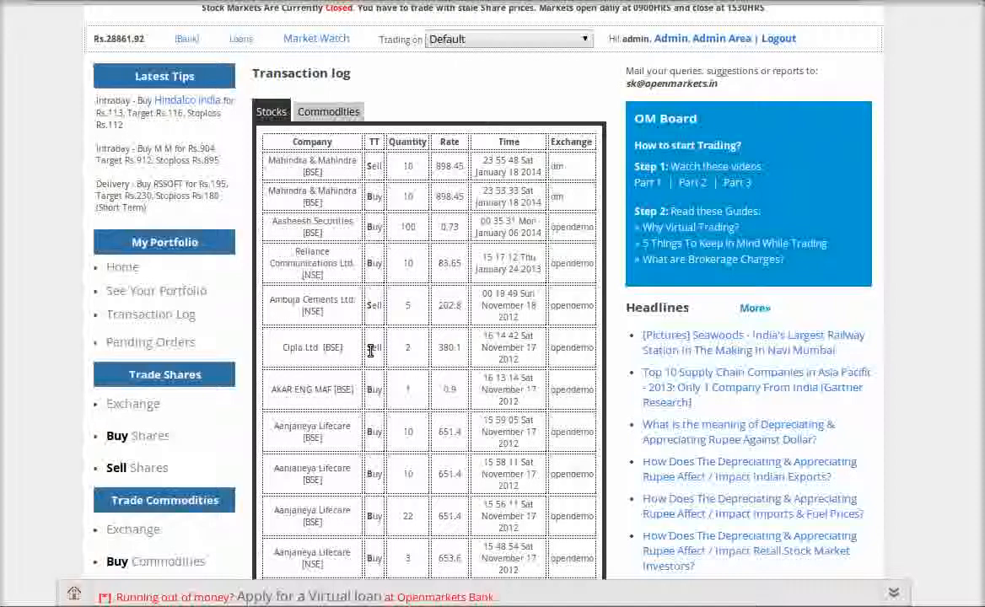
{"action": "left_click", "coordinate": [305, 111]}
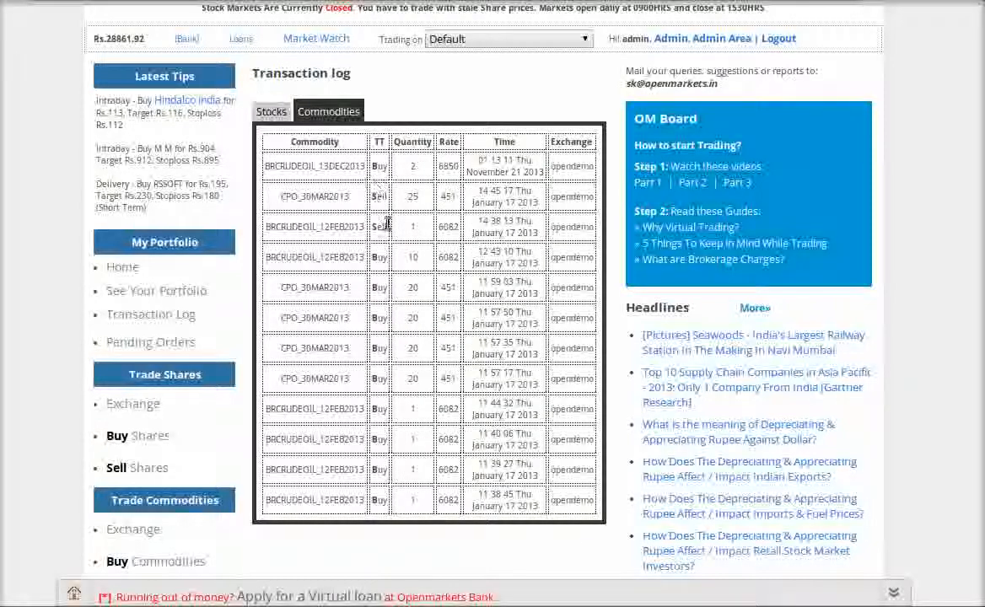
{"action": "left_click_drag", "start_coordinate": [260, 165], "coordinate": [591, 171]}
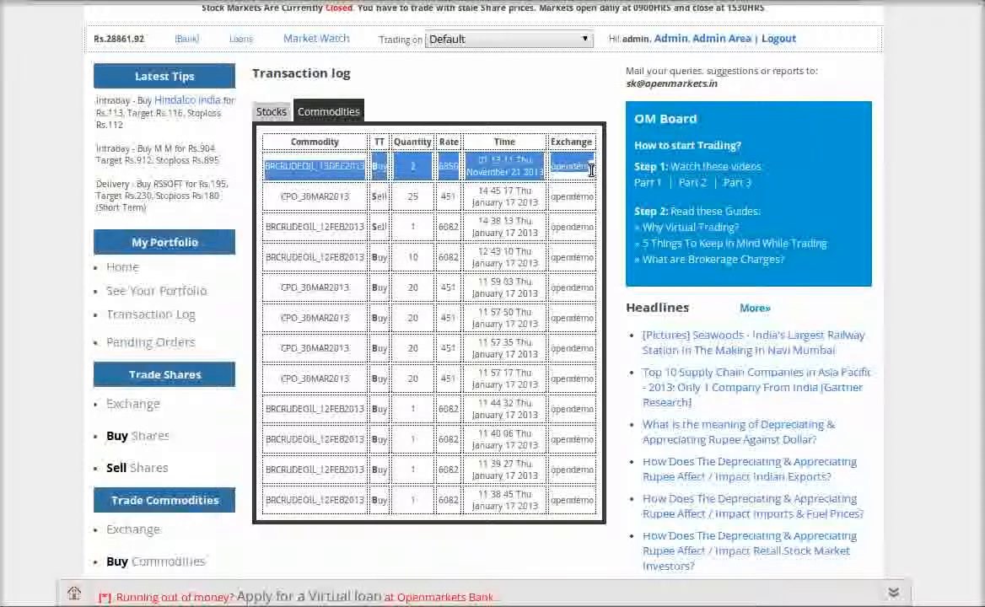
{"action": "left_click", "coordinate": [468, 266]}
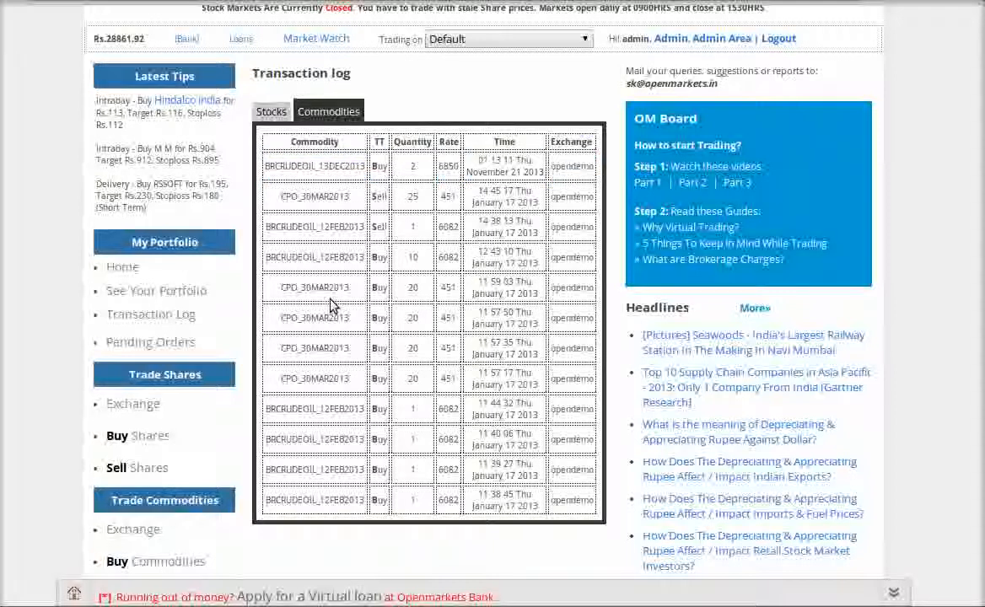
Step: Open the pending orders and check the company, quantity, target and status of the listed stock order
{"action": "left_click", "coordinate": [178, 343]}
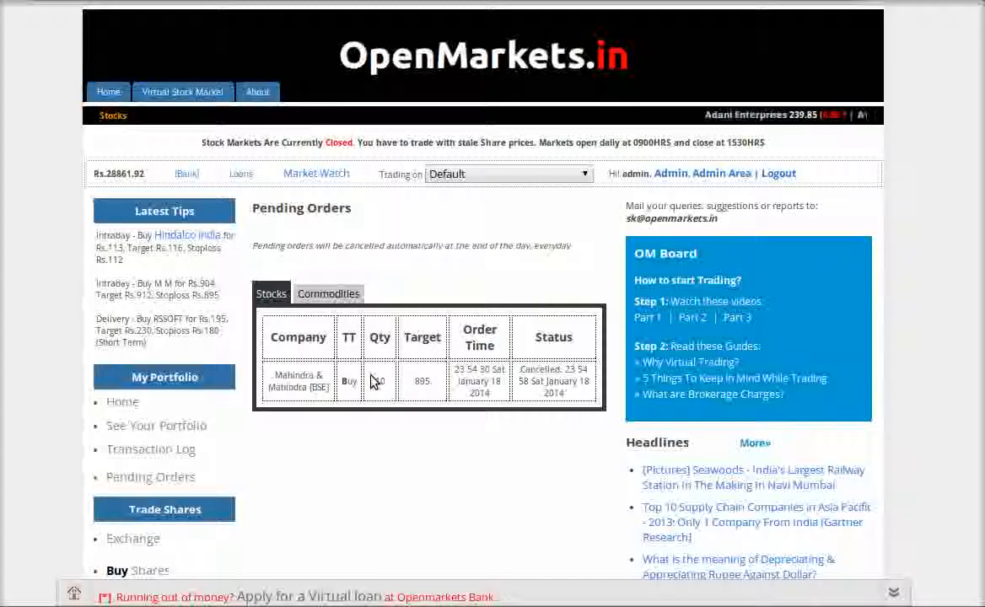
{"action": "scroll", "coordinate": [372, 382], "scroll_direction": "down", "scroll_amount": 1}
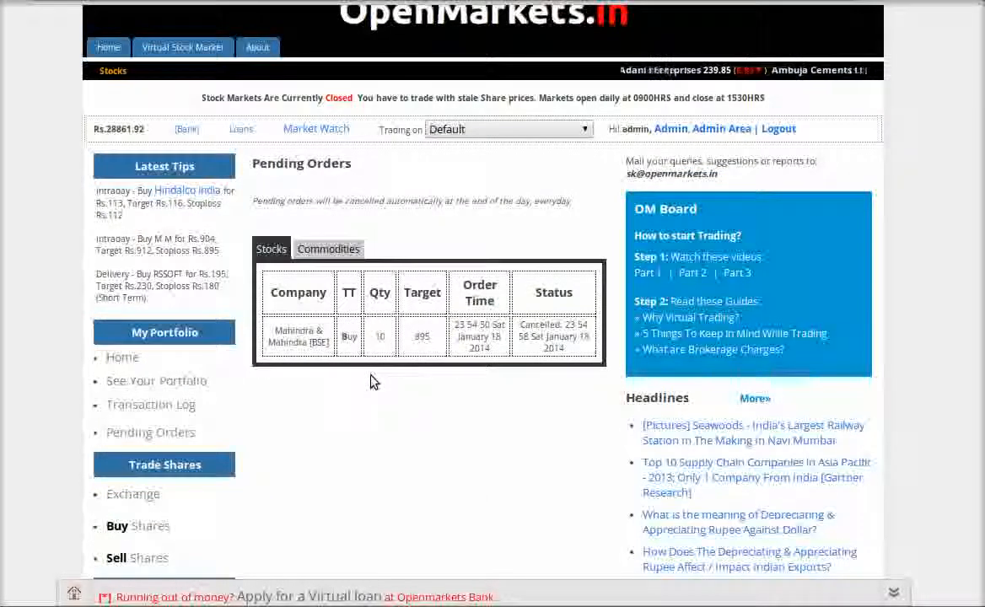
{"action": "scroll", "coordinate": [372, 382], "scroll_direction": "down", "scroll_amount": 1}
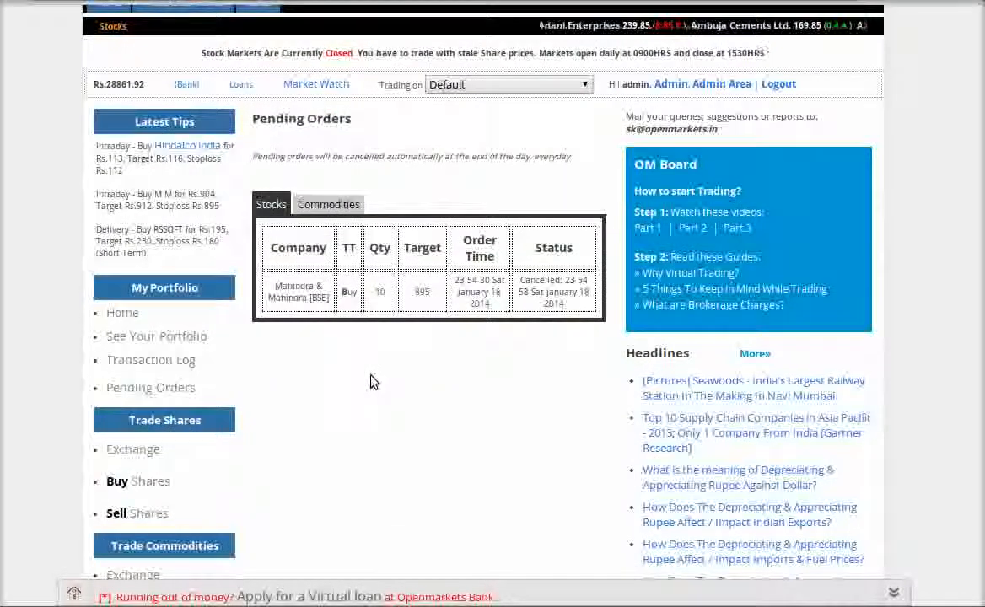
{"action": "scroll", "coordinate": [371, 382], "scroll_direction": "up", "scroll_amount": 2}
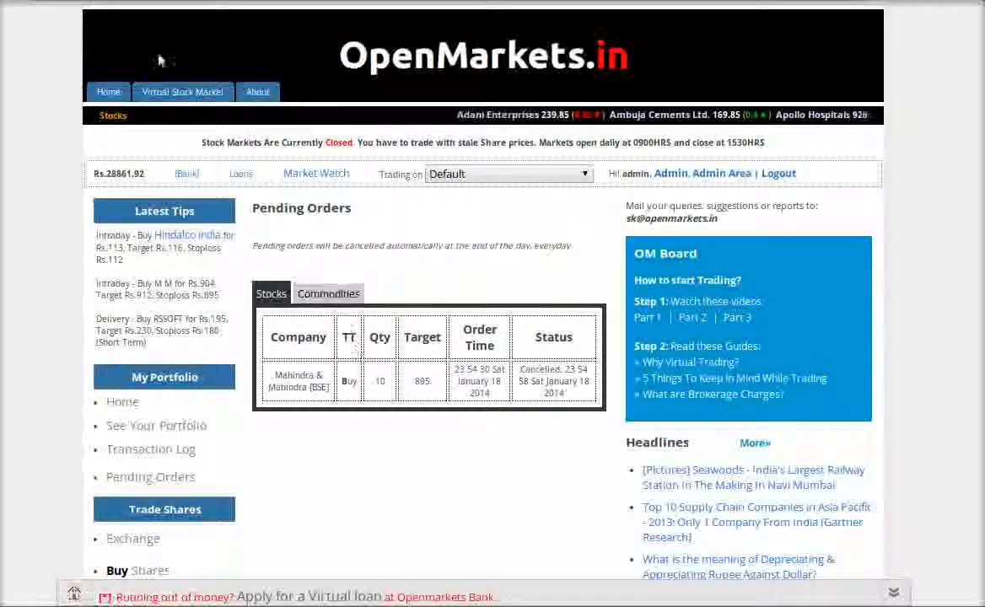
Step: Open the virtual stock market page and examine the recent market activity feed of purchased shares
{"action": "left_click", "coordinate": [171, 91]}
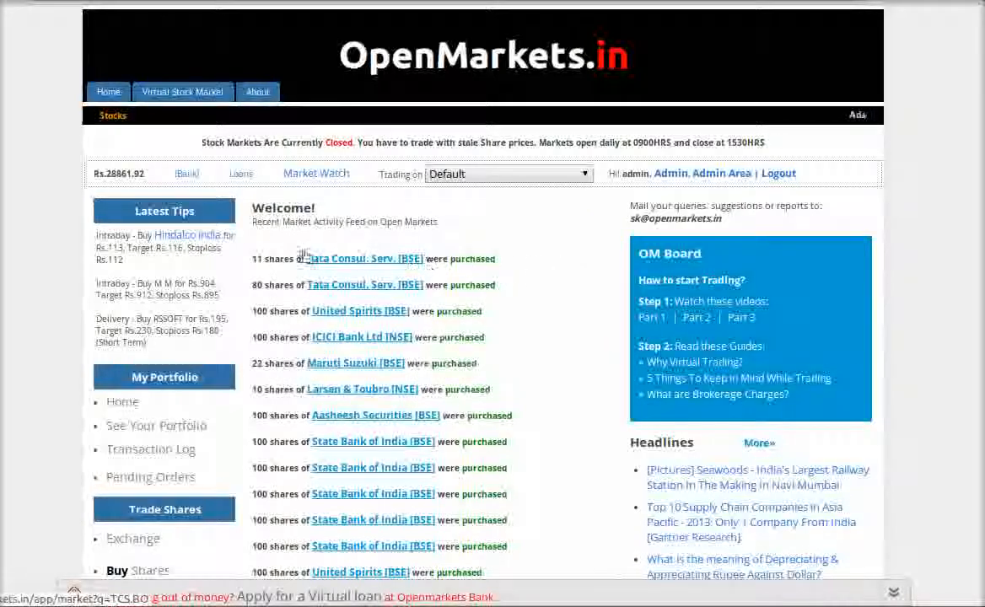
{"action": "left_click_drag", "start_coordinate": [252, 261], "coordinate": [523, 487]}
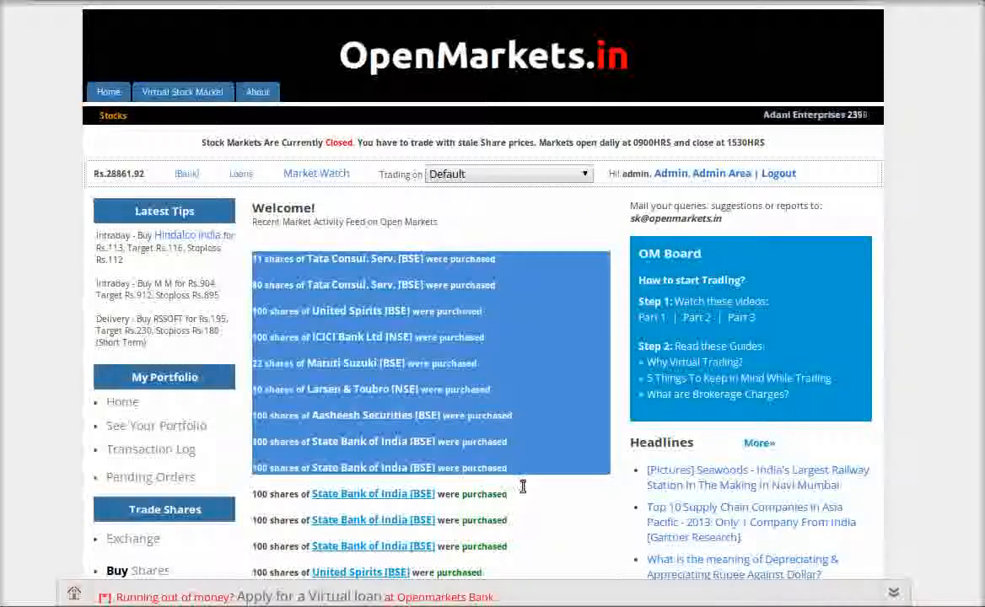
{"action": "left_click", "coordinate": [569, 514]}
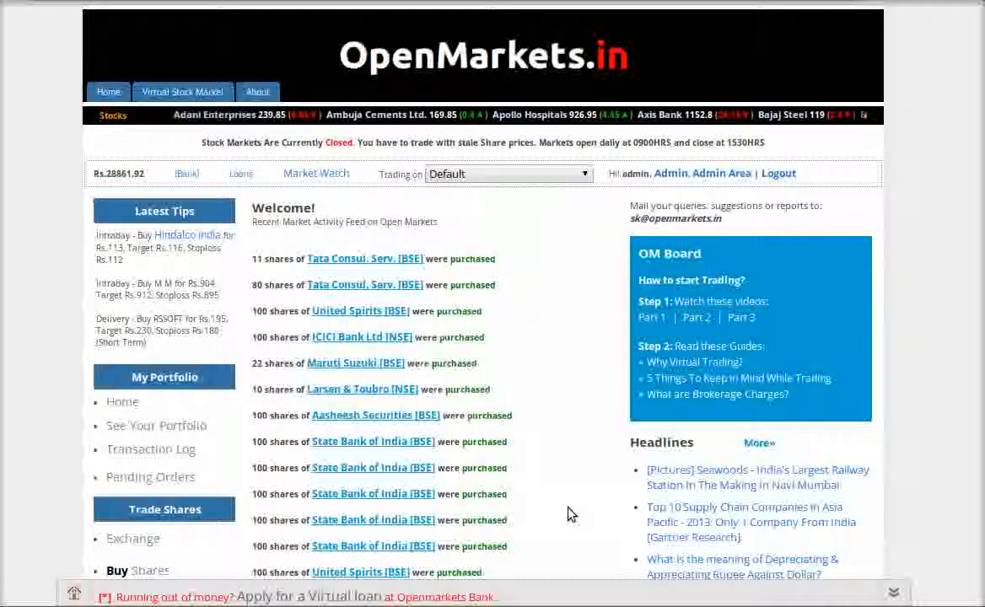
{"action": "scroll", "coordinate": [329, 407], "scroll_direction": "down", "scroll_amount": 2}
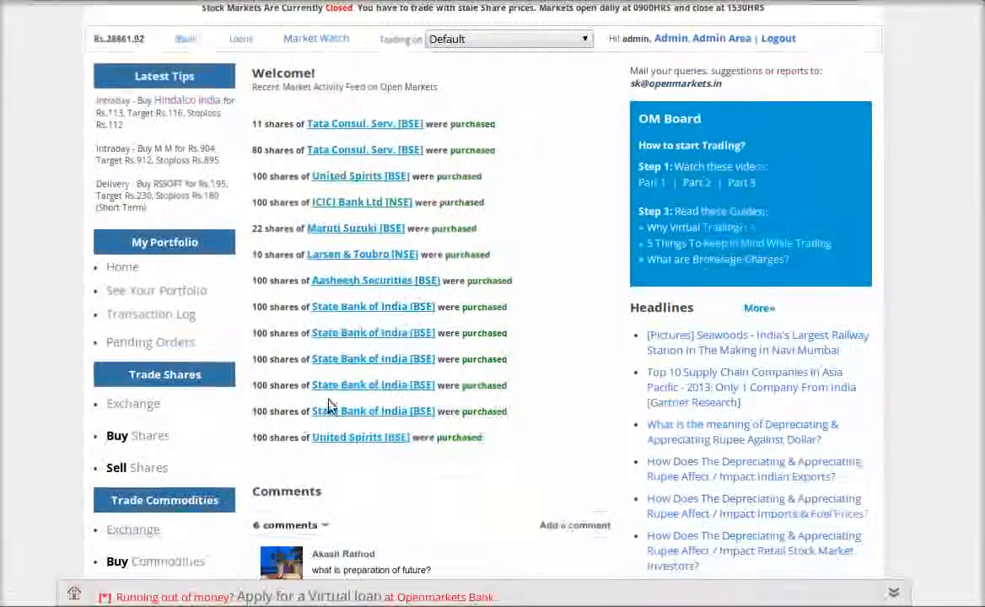
Step: Open the Aditya Birla Nuvo [BSE] quote from the shares exchange list and switch it to NSE
{"action": "left_click", "coordinate": [125, 405]}
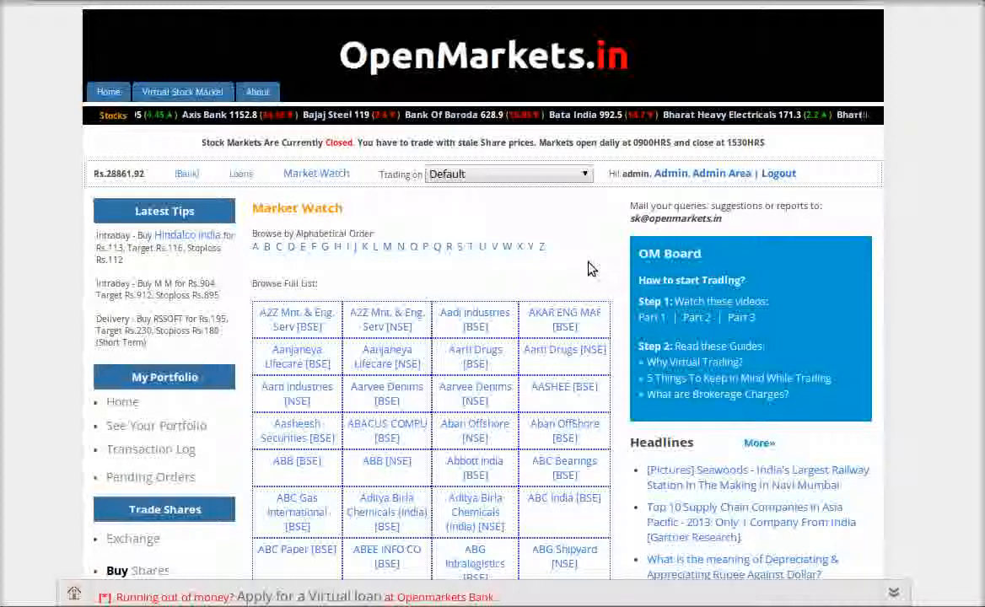
{"action": "scroll", "coordinate": [590, 268], "scroll_direction": "down", "scroll_amount": 2}
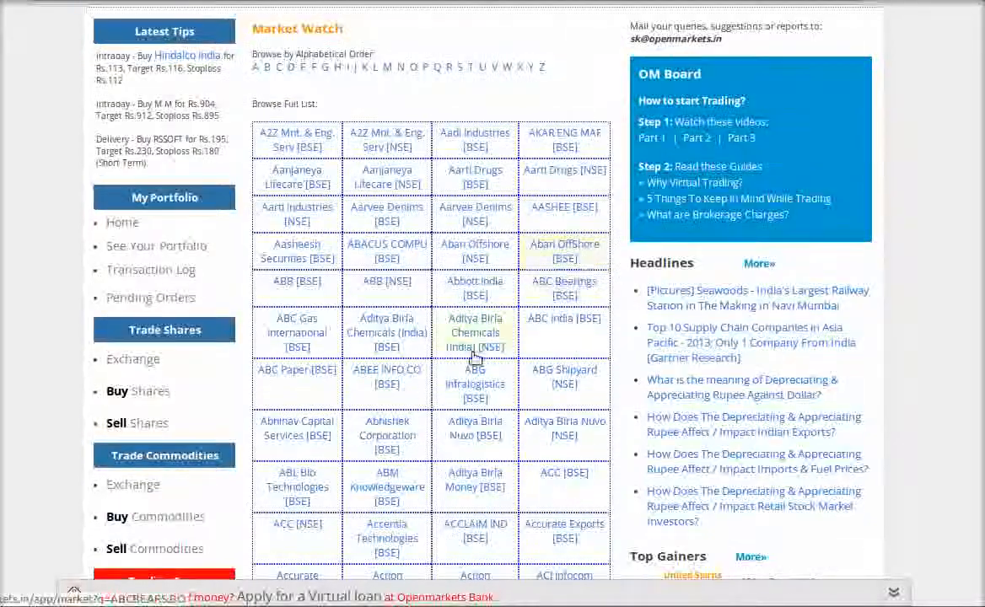
{"action": "scroll", "coordinate": [473, 399], "scroll_direction": "down", "scroll_amount": 1}
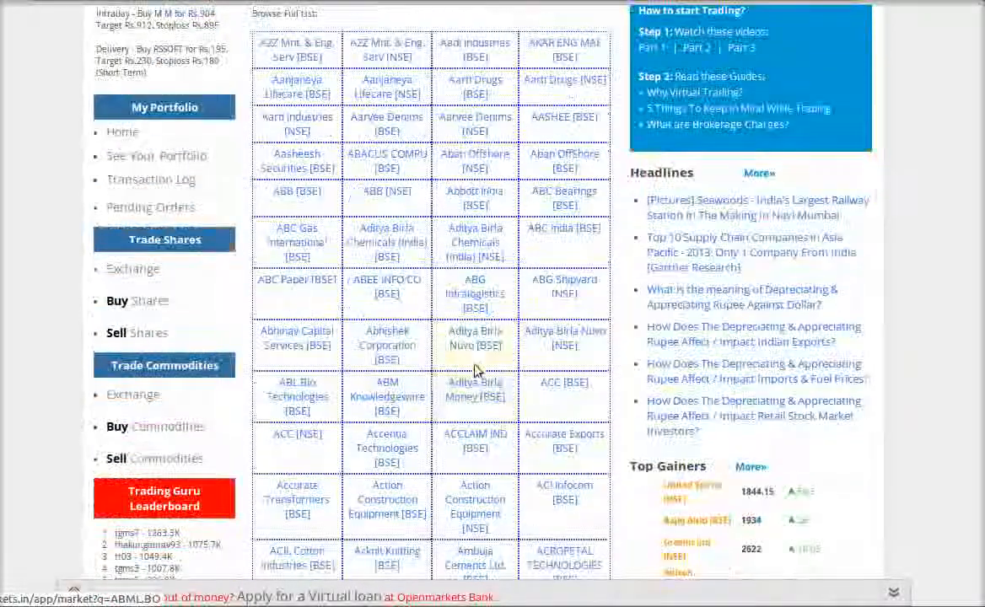
{"action": "left_click", "coordinate": [474, 339]}
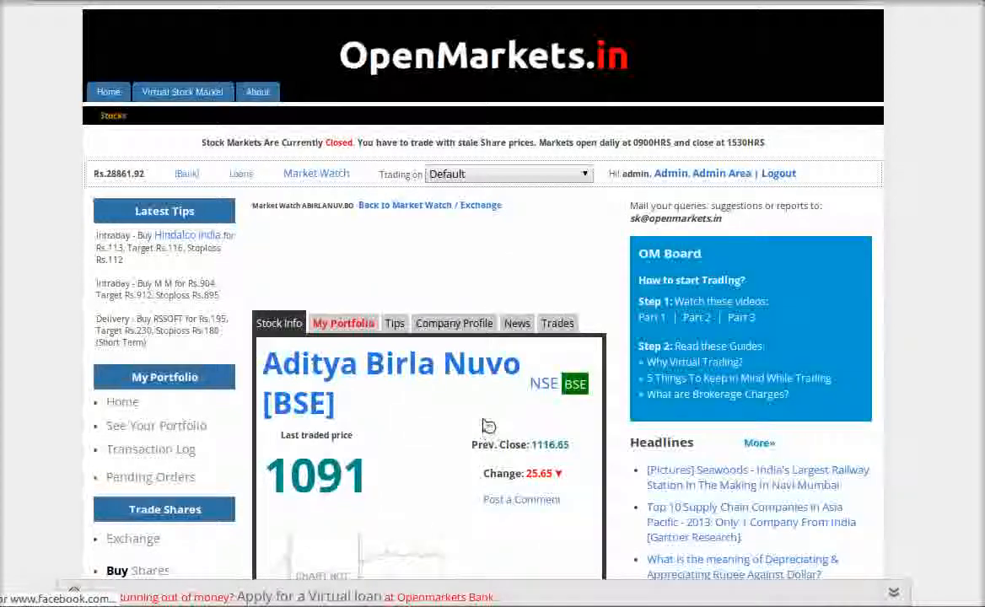
{"action": "scroll", "coordinate": [483, 420], "scroll_direction": "down", "scroll_amount": 3}
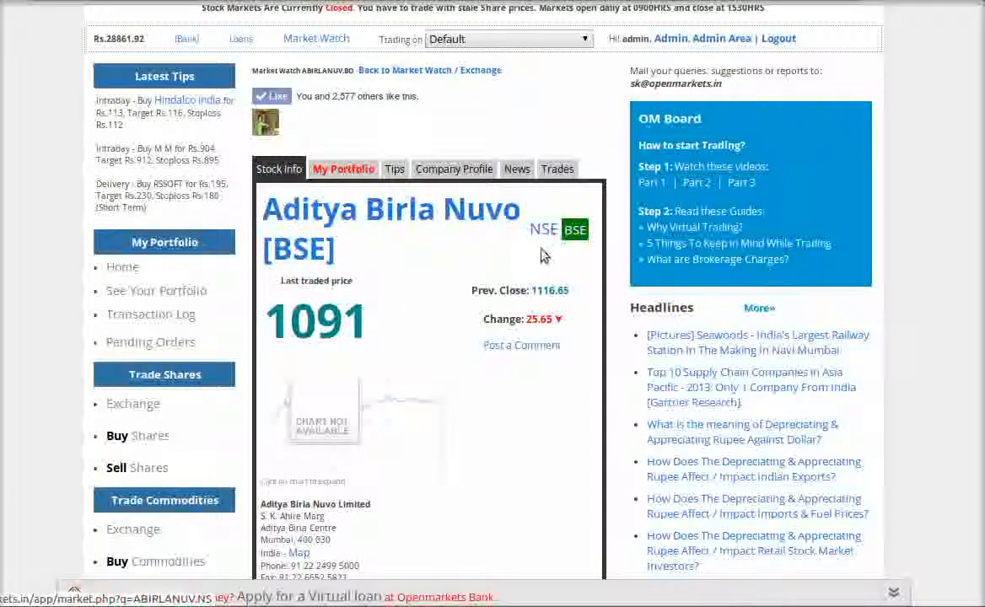
{"action": "left_click", "coordinate": [543, 229]}
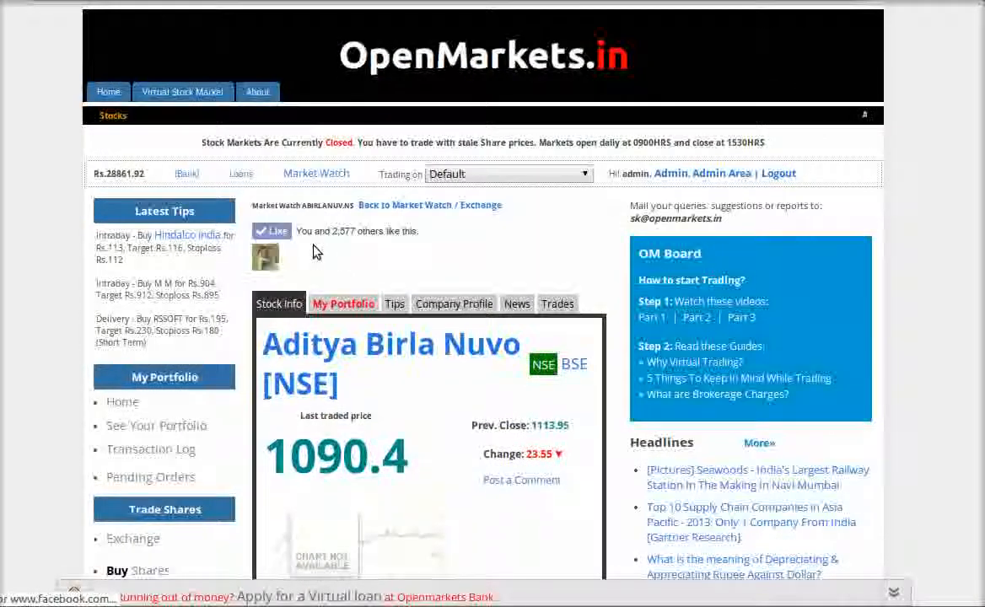
Step: Return to the Market Watch list, search the page for "fron" and open the Accel Frontline [BSE] quote
{"action": "left_click", "coordinate": [313, 173]}
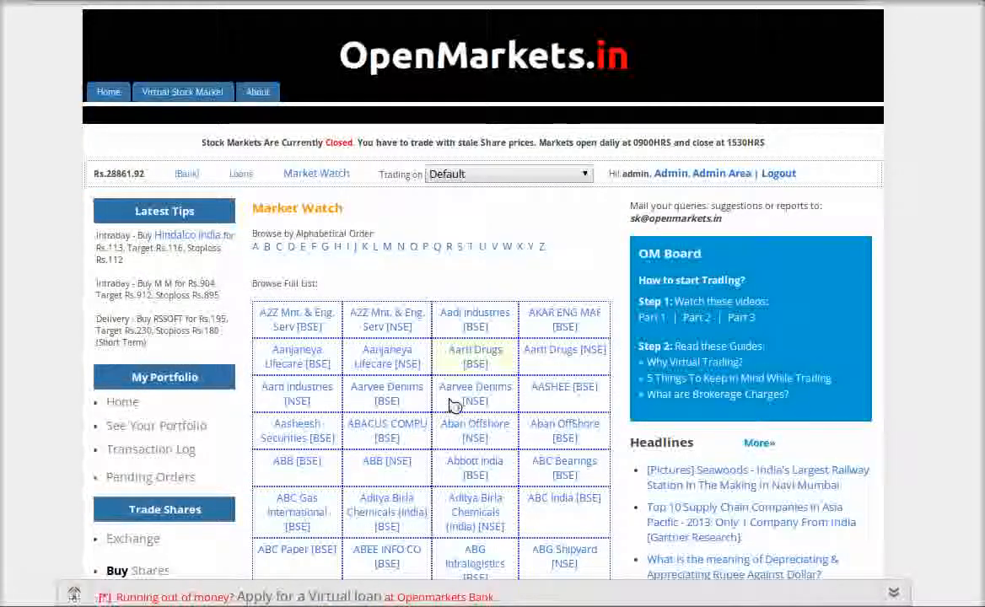
{"action": "scroll", "coordinate": [451, 404], "scroll_direction": "down", "scroll_amount": 3}
{"action": "scroll", "coordinate": [451, 405], "scroll_direction": "down", "scroll_amount": 1}
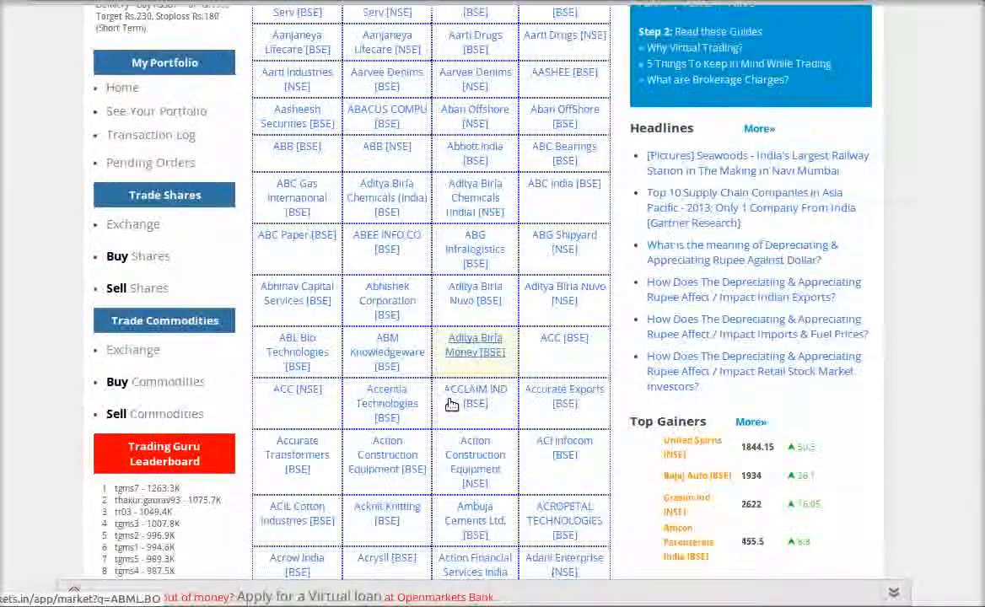
{"action": "scroll", "coordinate": [455, 384], "scroll_direction": "down", "scroll_amount": 1}
{"action": "scroll", "coordinate": [462, 385], "scroll_direction": "down", "scroll_amount": 1}
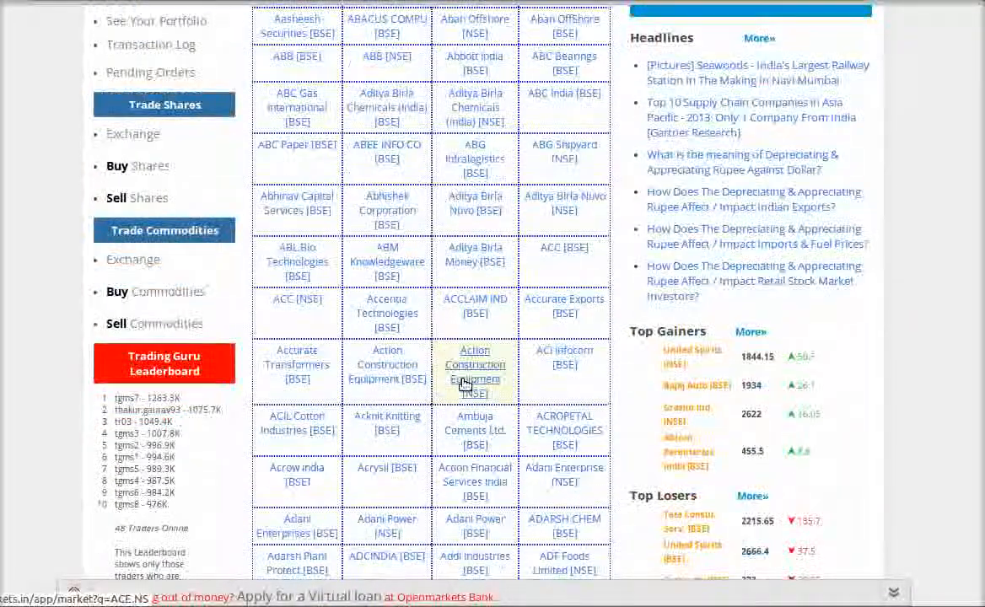
{"action": "scroll", "coordinate": [453, 419], "scroll_direction": "down", "scroll_amount": 1}
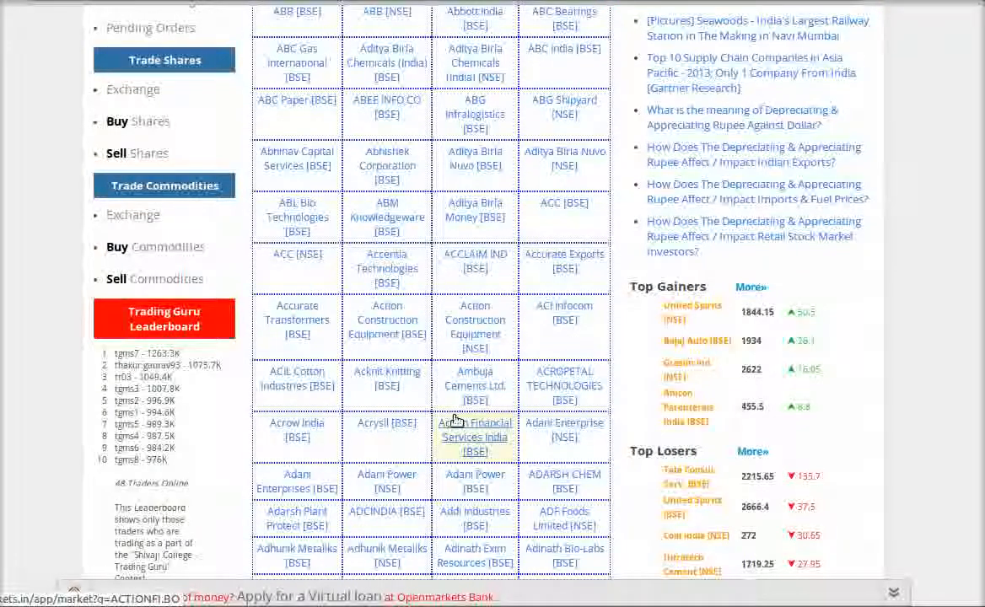
{"action": "scroll", "coordinate": [452, 430], "scroll_direction": "down", "scroll_amount": 1}
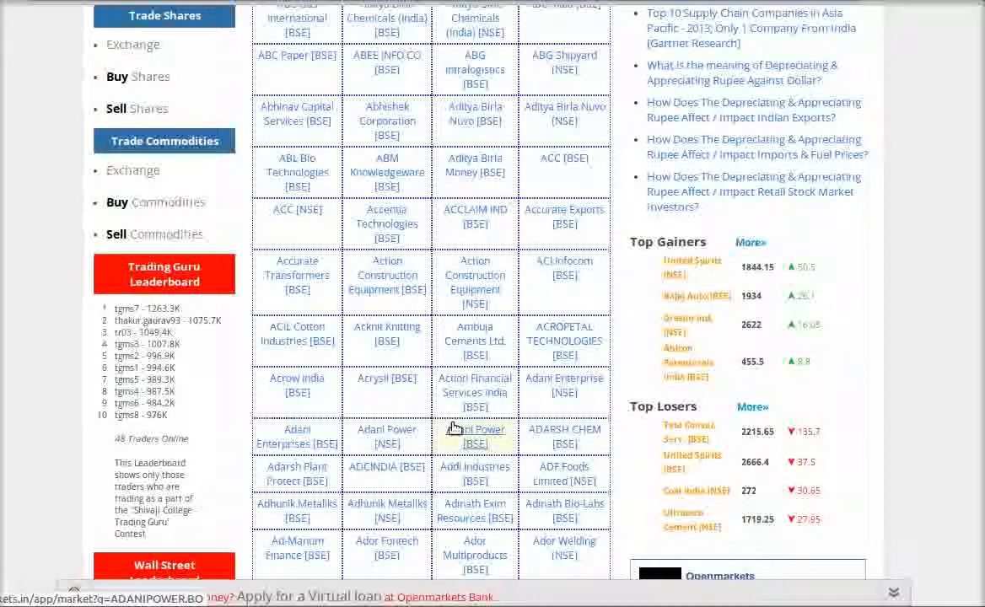
{"action": "key", "text": "ctrl+f"}
{"action": "type", "text": "fron"}
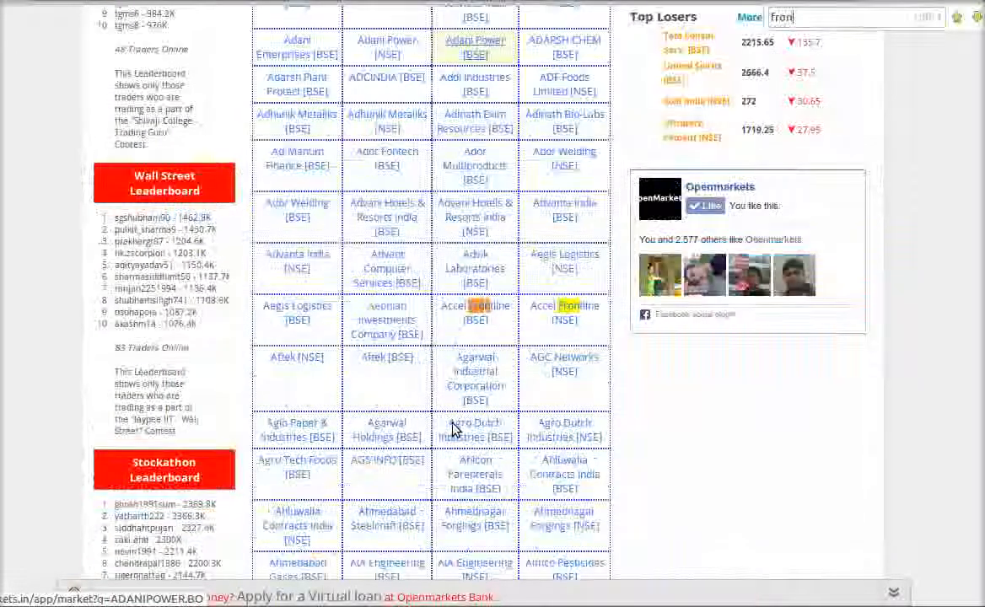
{"action": "key", "text": "Escape"}
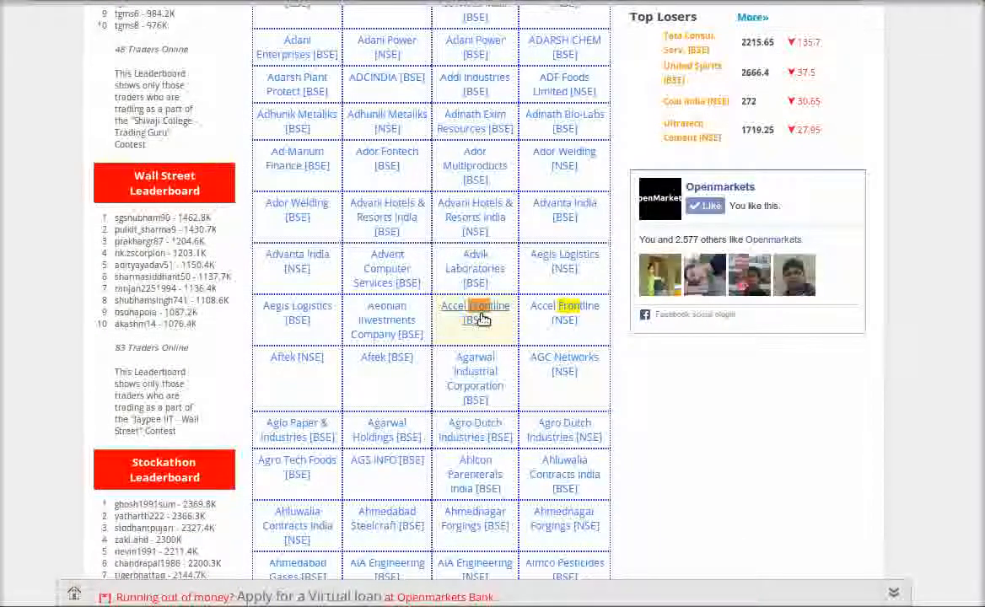
{"action": "left_click", "coordinate": [478, 313]}
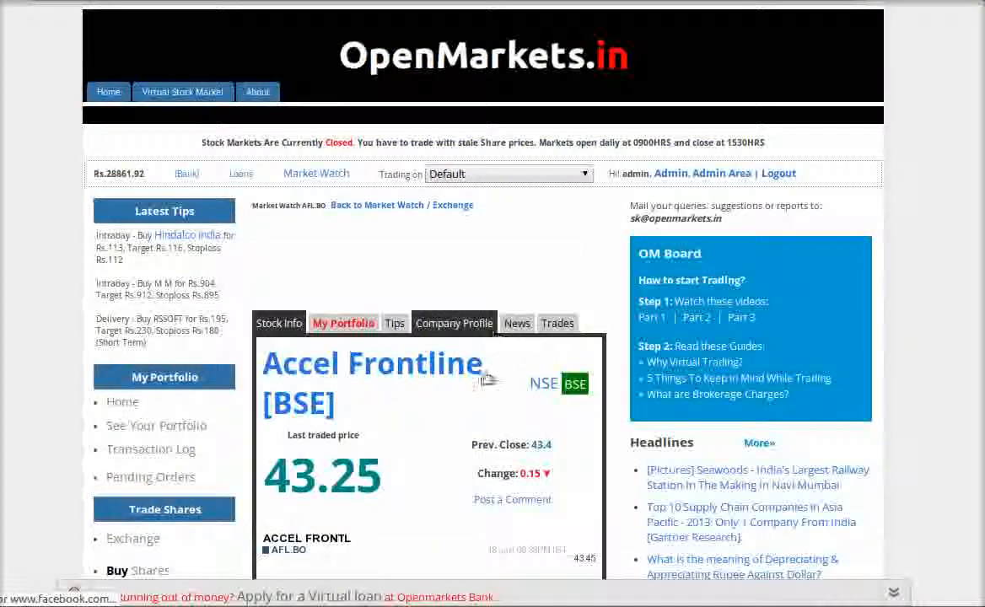
{"action": "scroll", "coordinate": [488, 381], "scroll_direction": "down", "scroll_amount": 1}
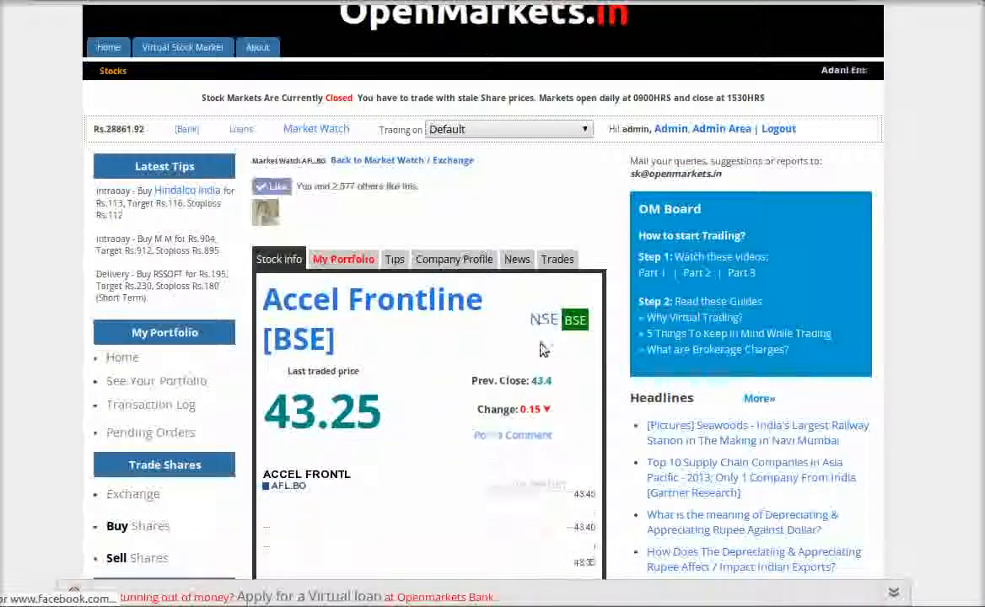
Step: Switch the Accel Frontline quote to NSE and check its portfolio holdings and trading tips
{"action": "left_click", "coordinate": [542, 321]}
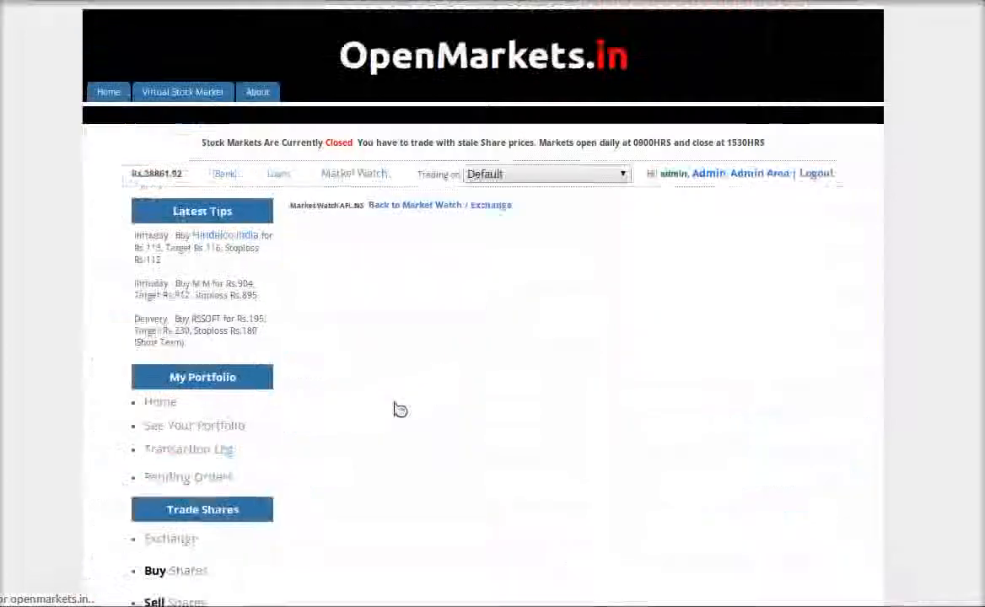
{"action": "scroll", "coordinate": [399, 409], "scroll_direction": "down", "scroll_amount": 1}
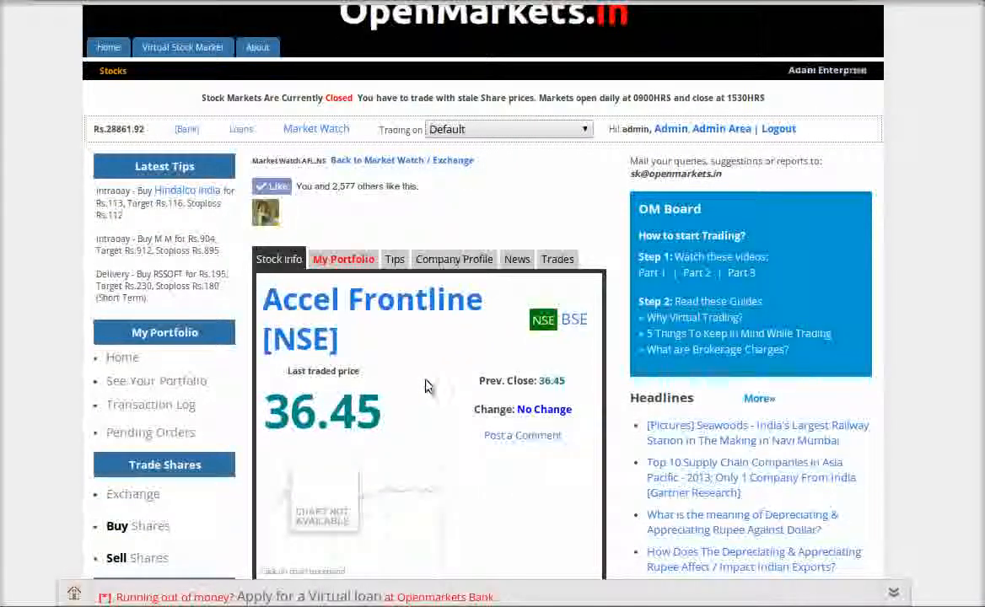
{"action": "left_click", "coordinate": [339, 262]}
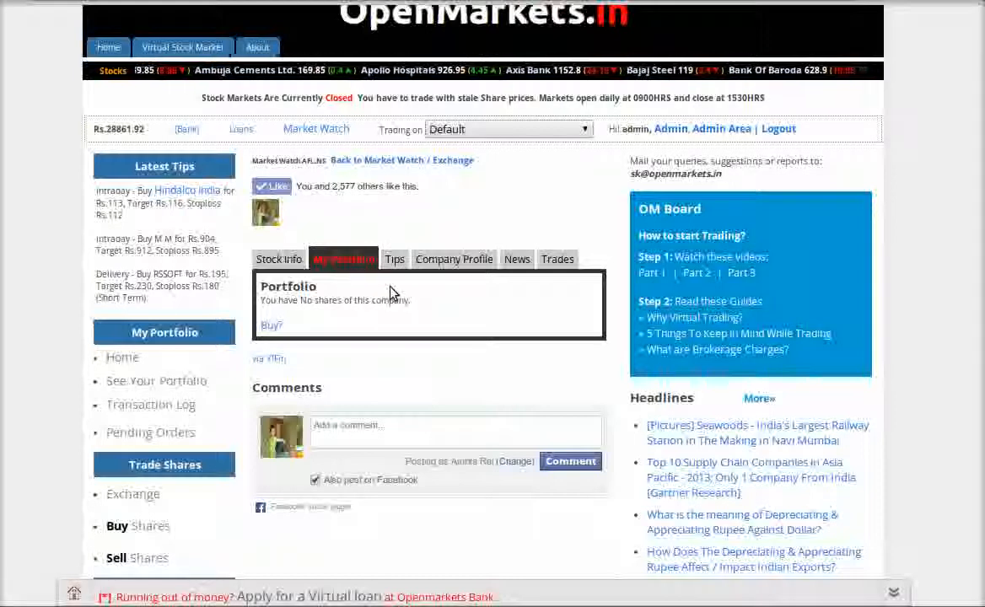
{"action": "left_click", "coordinate": [392, 259]}
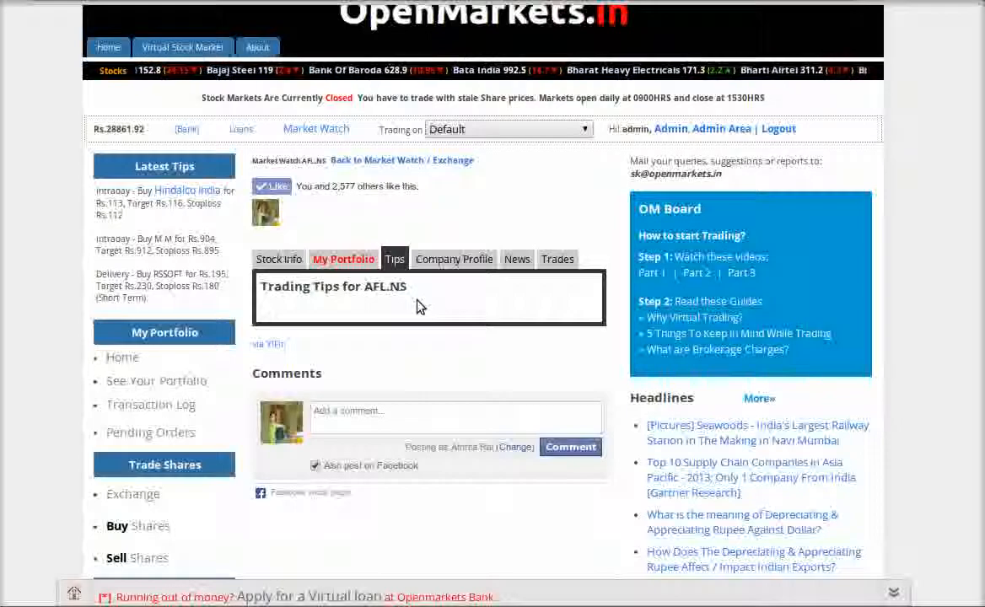
Step: Examine the Accel Frontline company profile, including its contact details, sector, business summary and company website links
{"action": "left_click", "coordinate": [467, 259]}
{"action": "scroll", "coordinate": [472, 372], "scroll_direction": "down", "scroll_amount": 5}
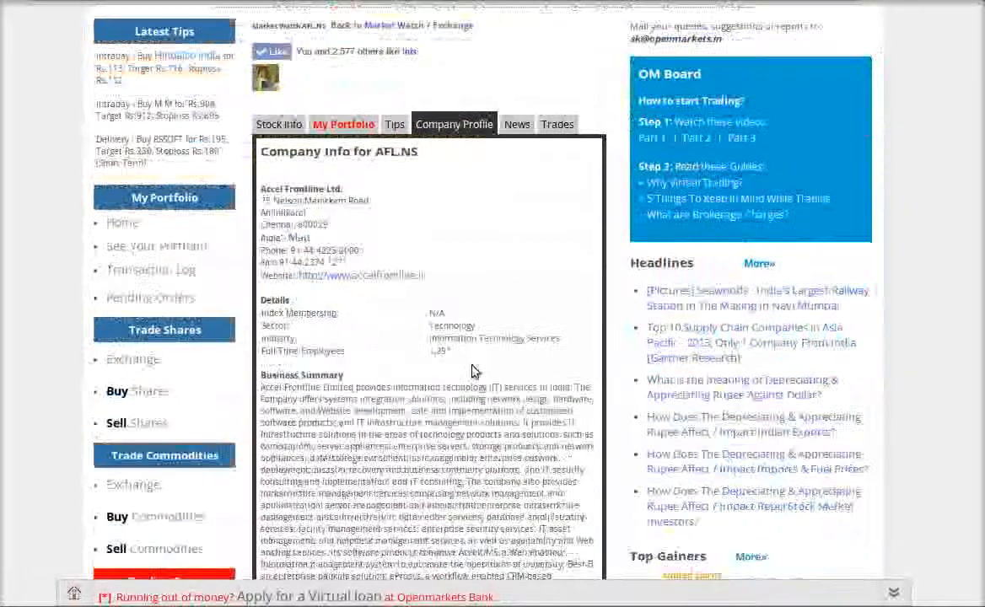
{"action": "scroll", "coordinate": [474, 369], "scroll_direction": "down", "scroll_amount": 2}
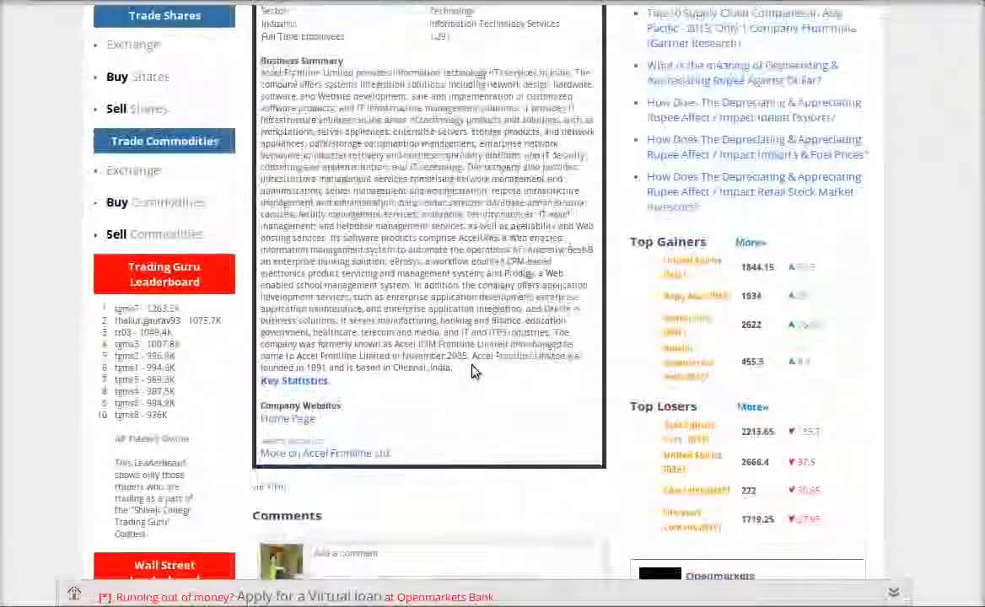
{"action": "scroll", "coordinate": [474, 372], "scroll_direction": "down", "scroll_amount": 1}
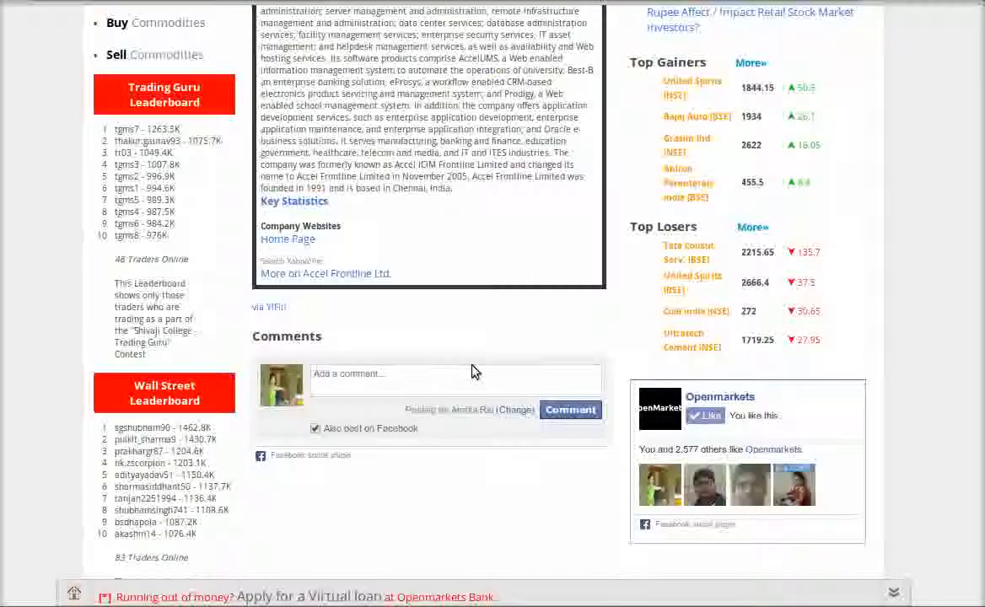
{"action": "scroll", "coordinate": [474, 372], "scroll_direction": "down", "scroll_amount": 1}
{"action": "scroll", "coordinate": [474, 372], "scroll_direction": "up", "scroll_amount": 1}
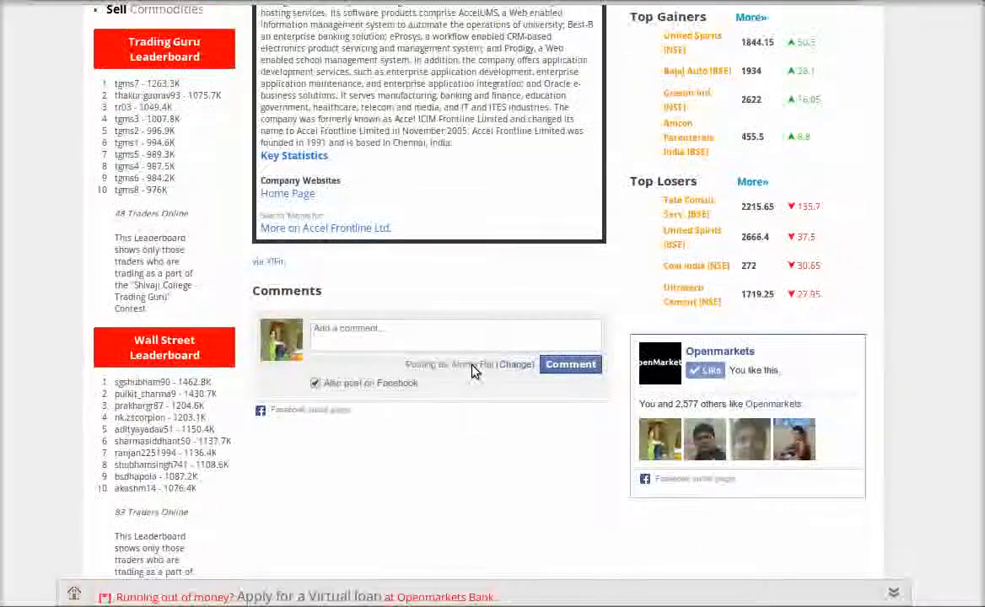
{"action": "scroll", "coordinate": [474, 371], "scroll_direction": "up", "scroll_amount": 2}
{"action": "scroll", "coordinate": [474, 372], "scroll_direction": "up", "scroll_amount": 5}
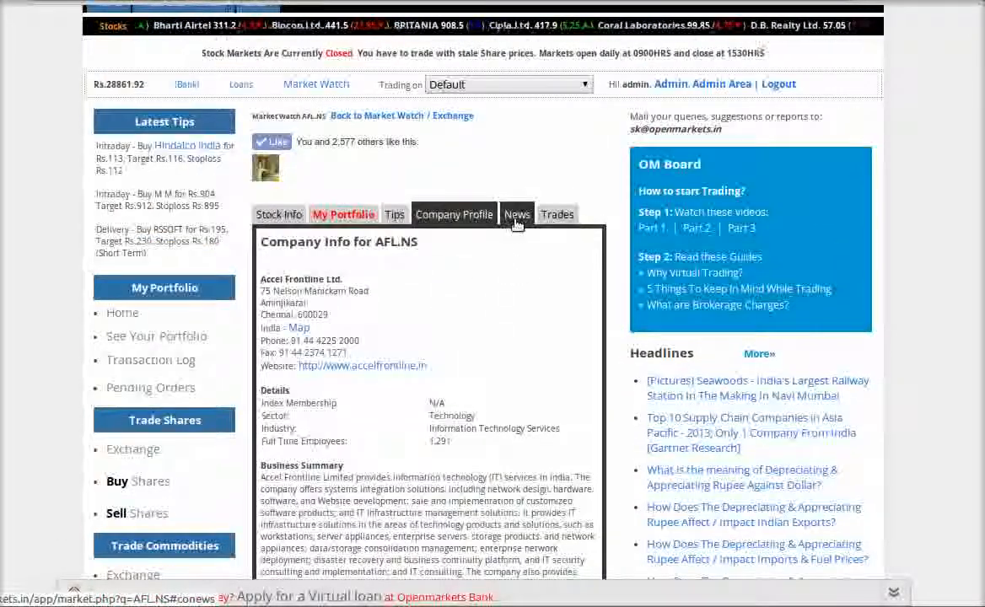
Step: Check the News and Trades sections of the Accel Frontline [NSE] quote
{"action": "left_click", "coordinate": [517, 216]}
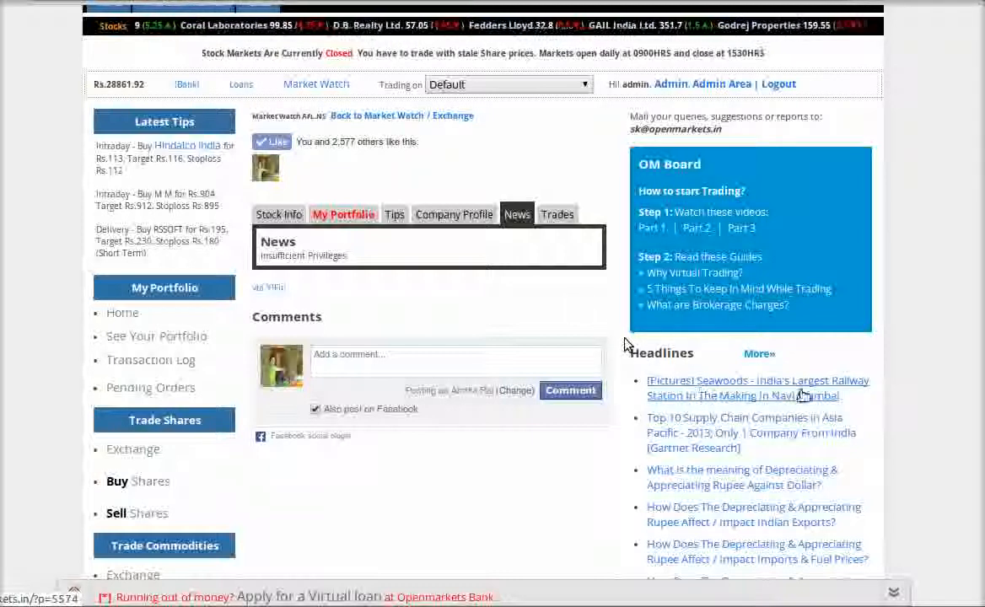
{"action": "left_click_drag", "start_coordinate": [631, 352], "coordinate": [714, 355]}
{"action": "left_click", "coordinate": [715, 363]}
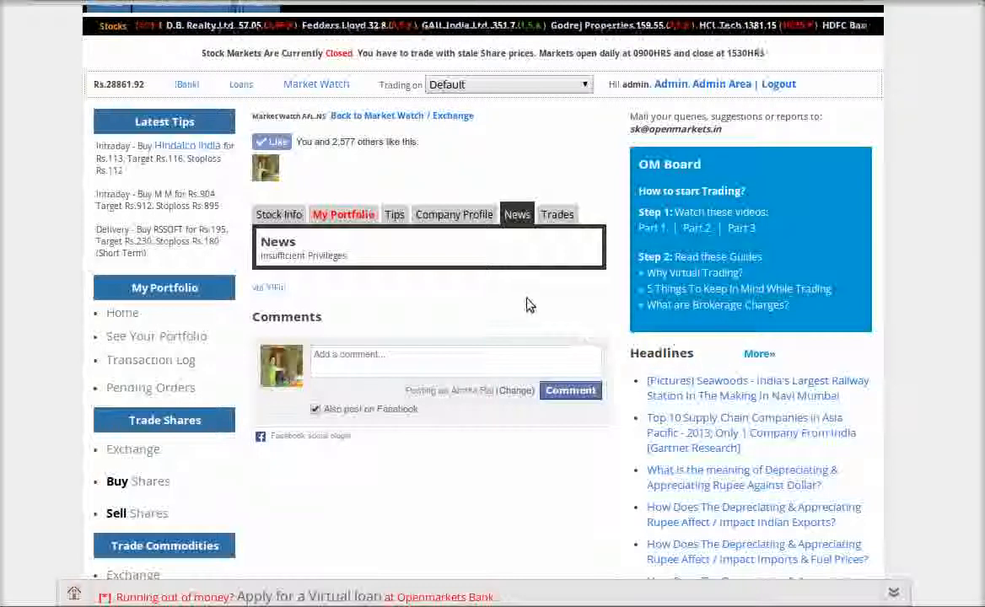
{"action": "left_click", "coordinate": [557, 215]}
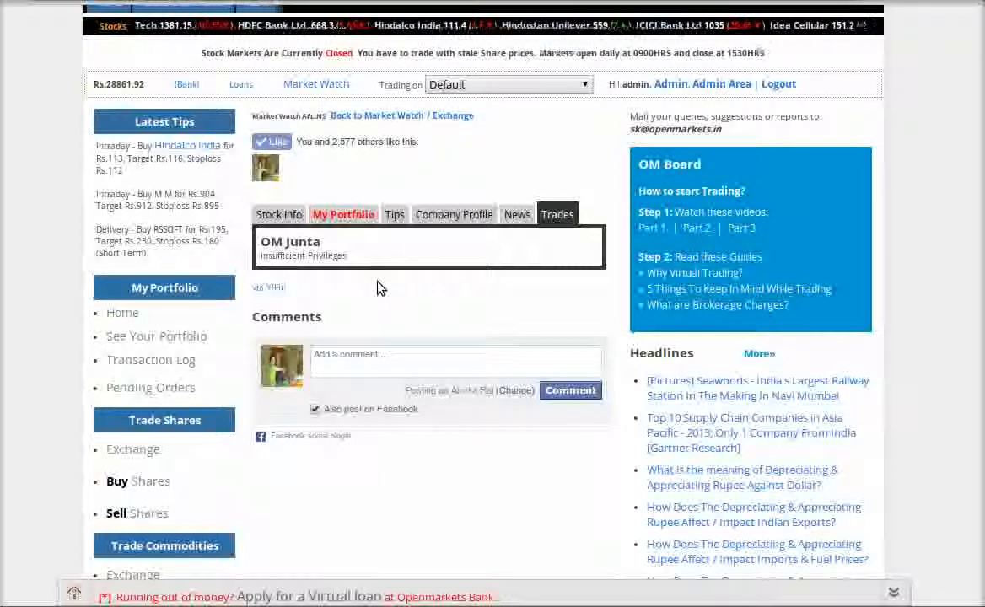
Step: Open the share buying form and select Mahindra & Mahindra [BSE] as the share to buy
{"action": "scroll", "coordinate": [378, 289], "scroll_direction": "down", "scroll_amount": 1}
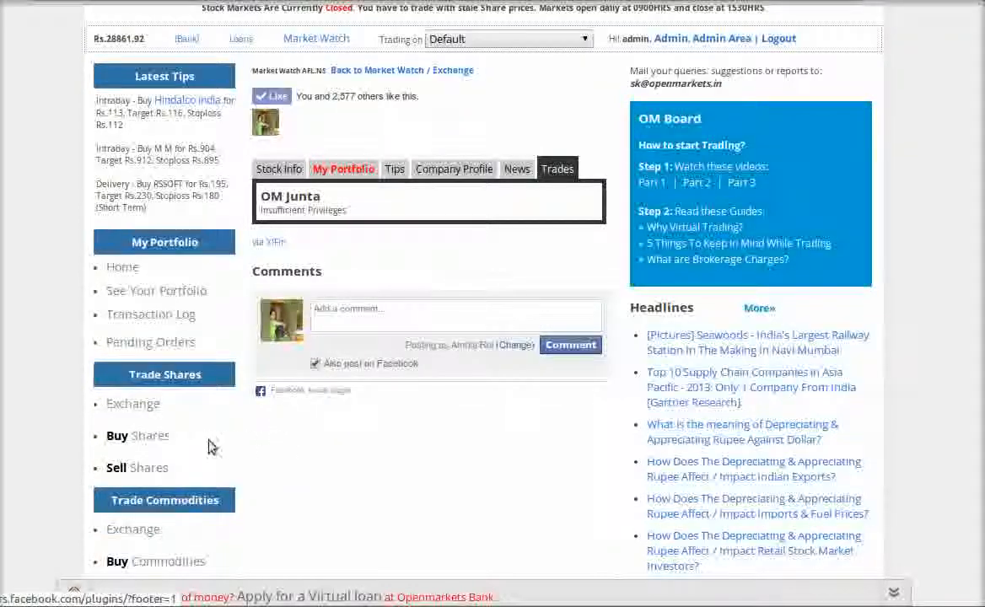
{"action": "left_click", "coordinate": [141, 436]}
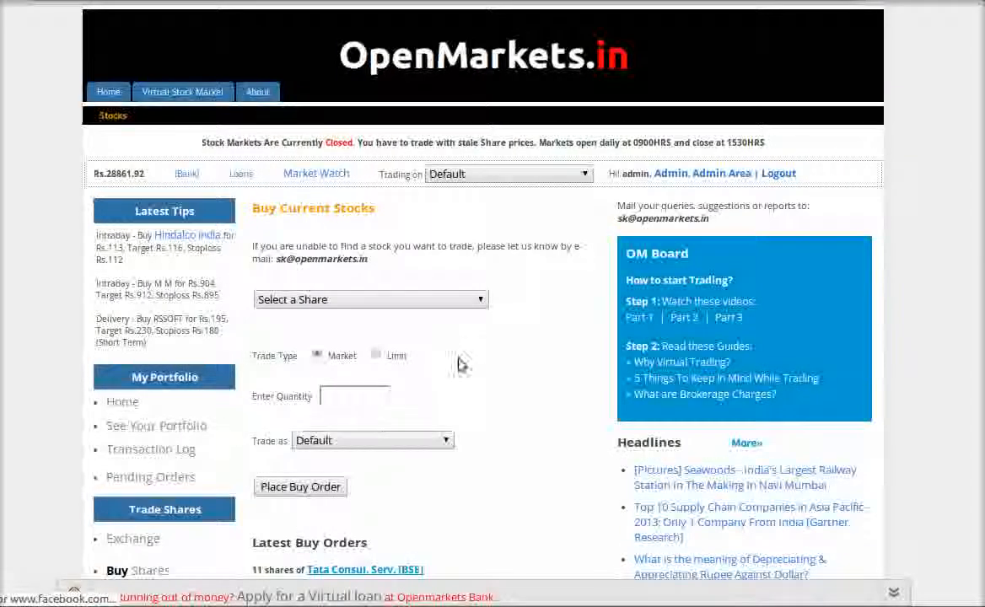
{"action": "left_click", "coordinate": [449, 300]}
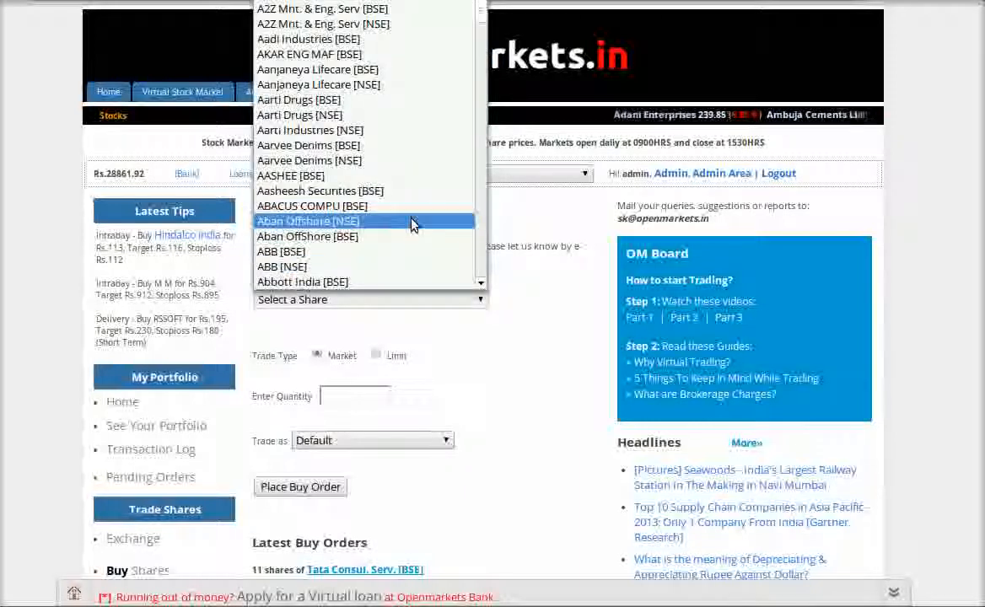
{"action": "key", "text": "m"}
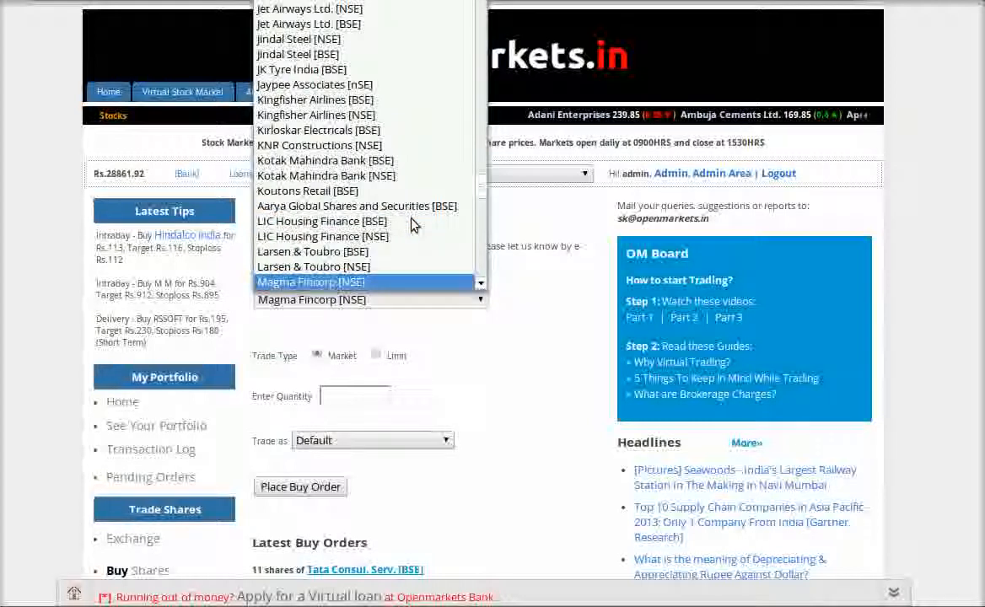
{"action": "scroll", "coordinate": [413, 224], "scroll_direction": "down", "scroll_amount": 2}
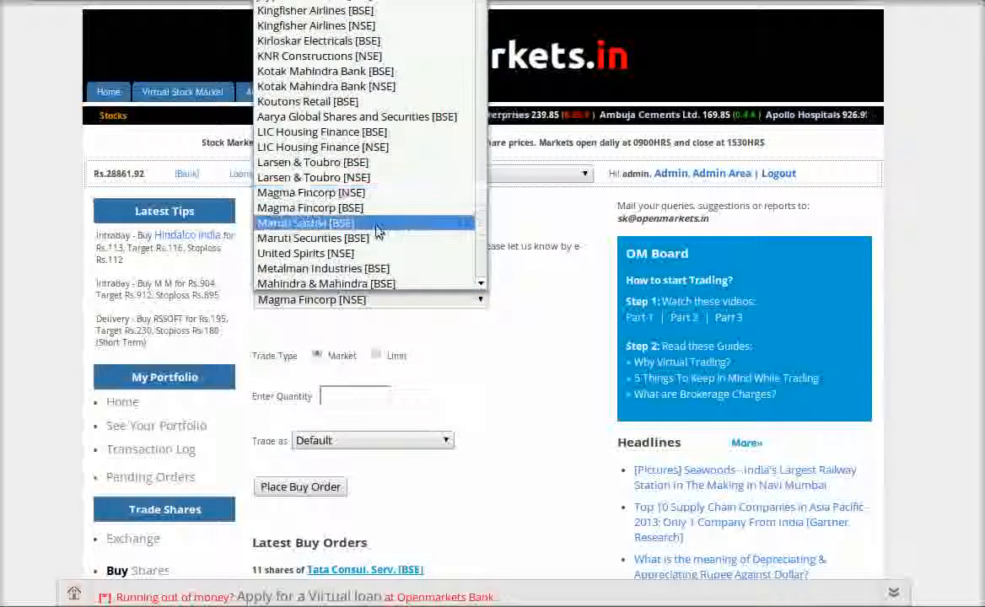
{"action": "scroll", "coordinate": [379, 236], "scroll_direction": "down", "scroll_amount": 1}
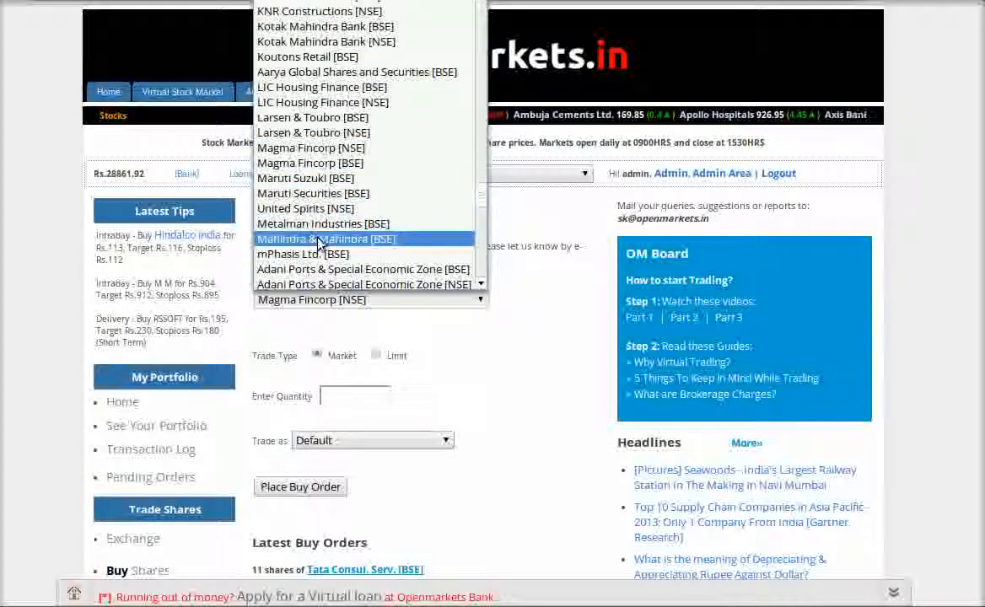
{"action": "left_click", "coordinate": [319, 240]}
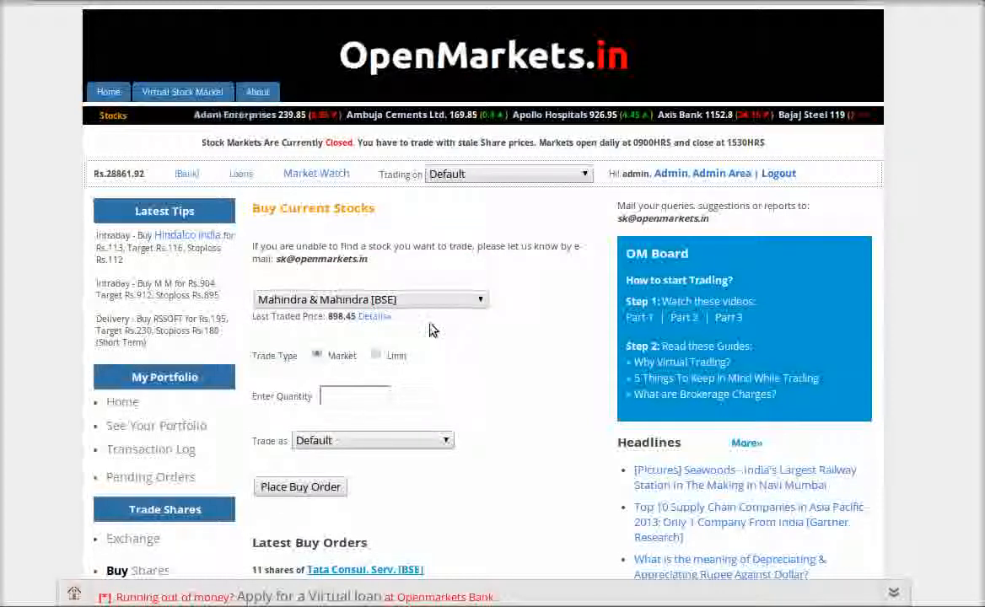
Step: View the Mahindra & Mahindra [BSE] quote details, return to the buying form and review the Market and Limit trade types
{"action": "left_click", "coordinate": [376, 323]}
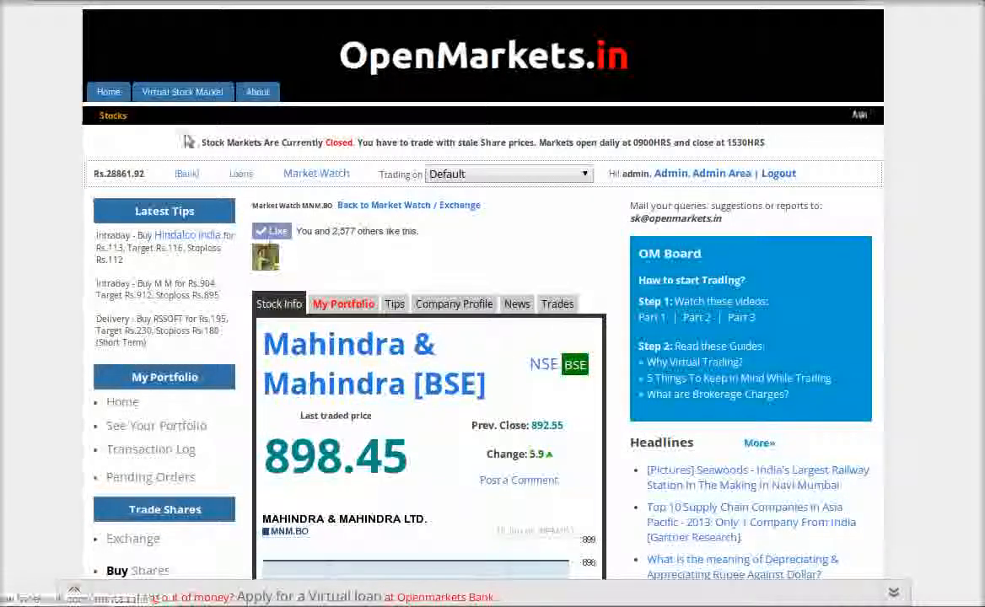
{"action": "key", "text": "alt+Left"}
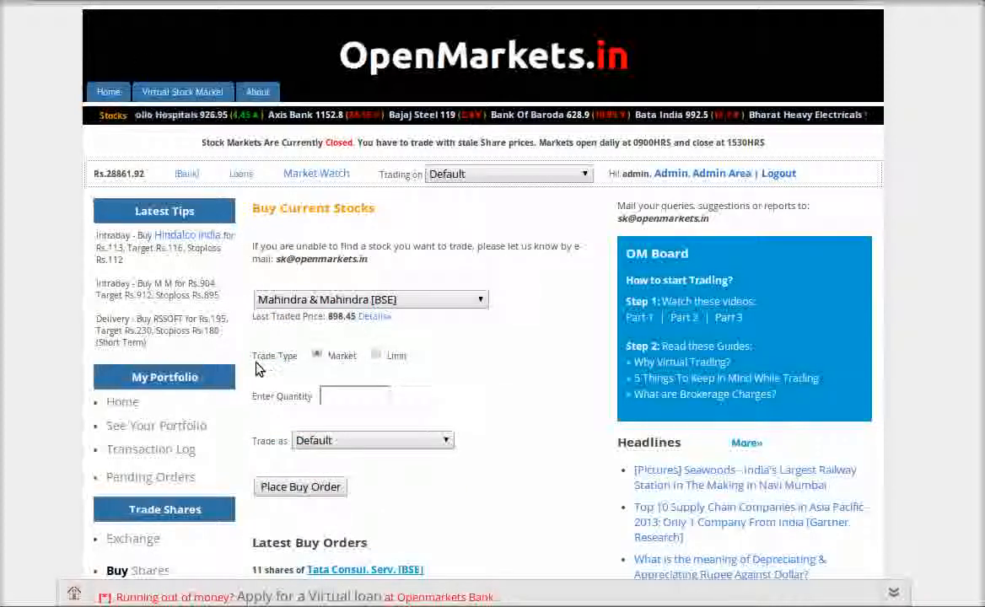
{"action": "double_click", "coordinate": [337, 355]}
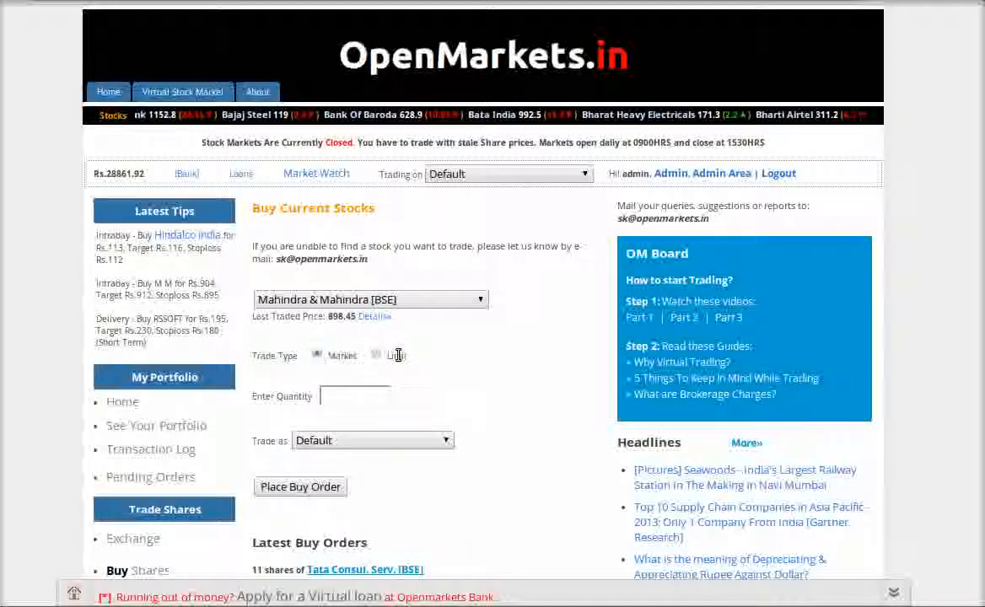
{"action": "double_click", "coordinate": [397, 355]}
{"action": "left_click", "coordinate": [459, 359]}
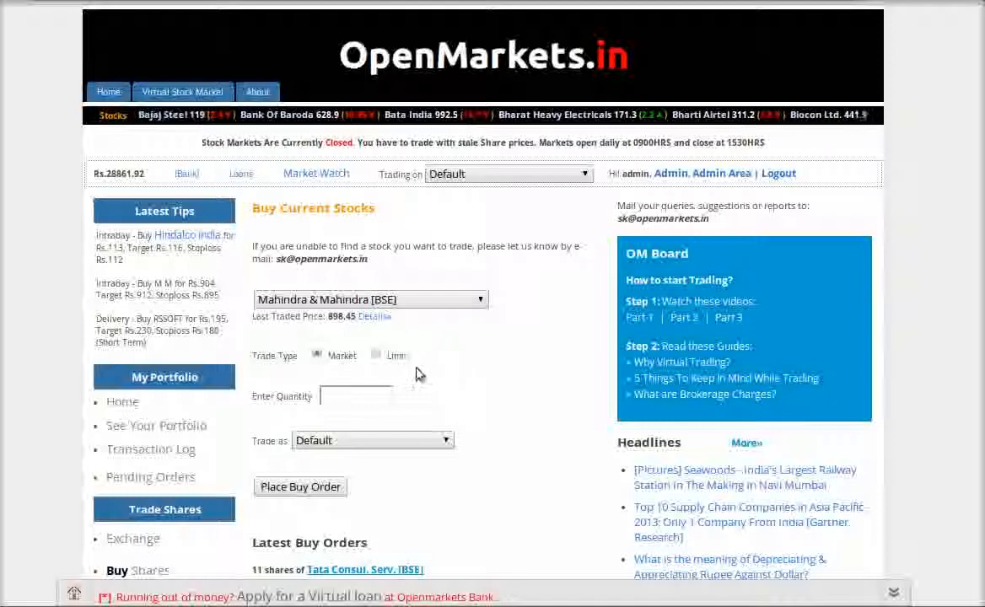
Step: Place a market buy order for 10 Mahindra & Mahindra [BSE] shares, trading as Digitizor, and review its bill
{"action": "left_click", "coordinate": [338, 396]}
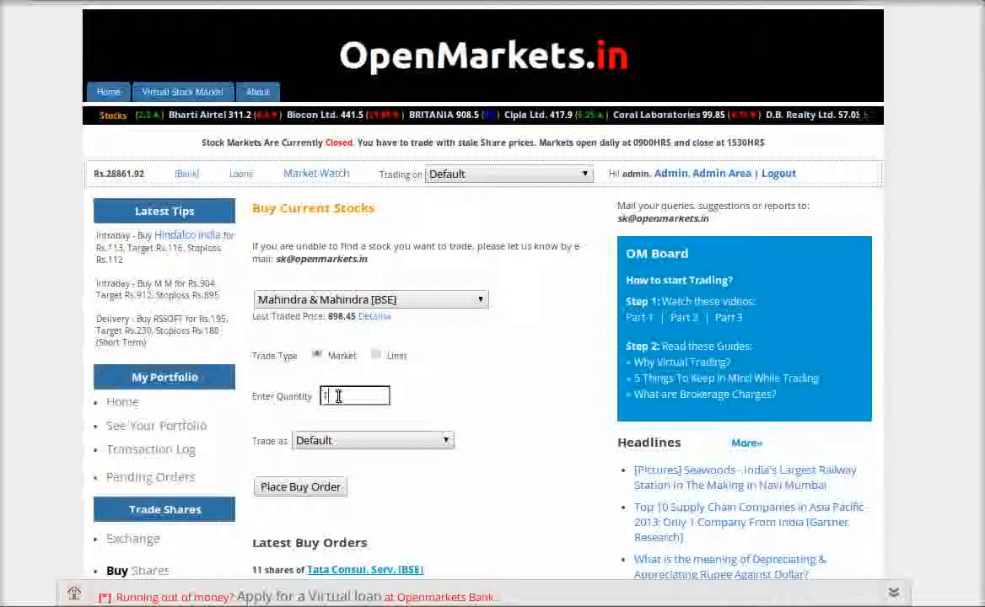
{"action": "left_click", "coordinate": [362, 441]}
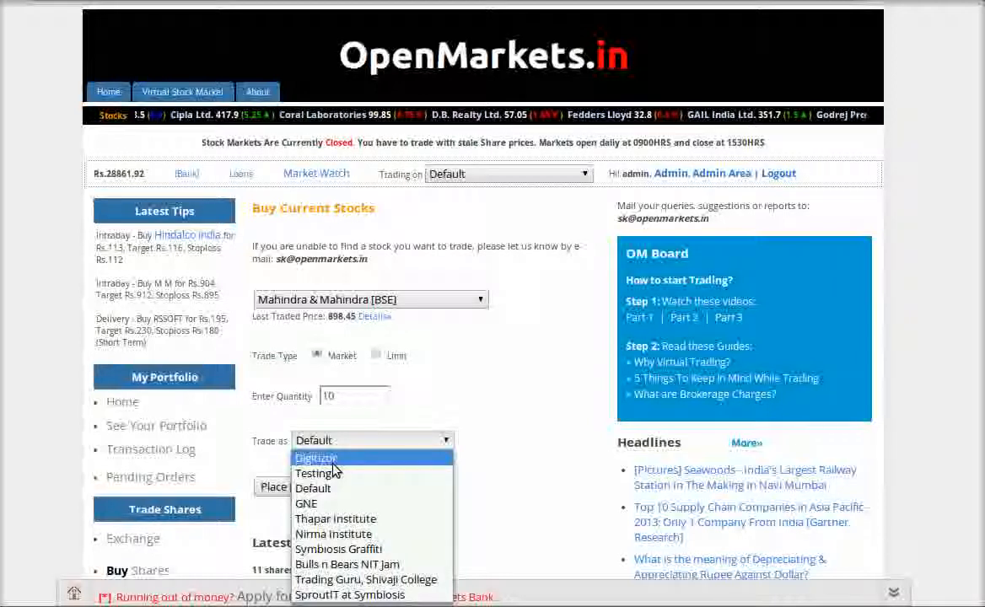
{"action": "left_click", "coordinate": [333, 464]}
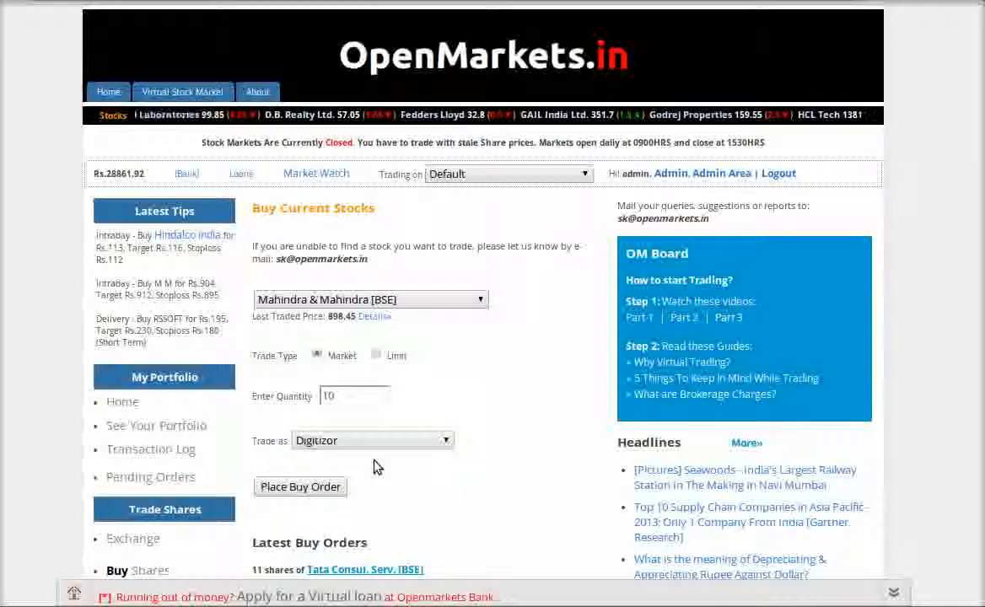
{"action": "left_click", "coordinate": [327, 485]}
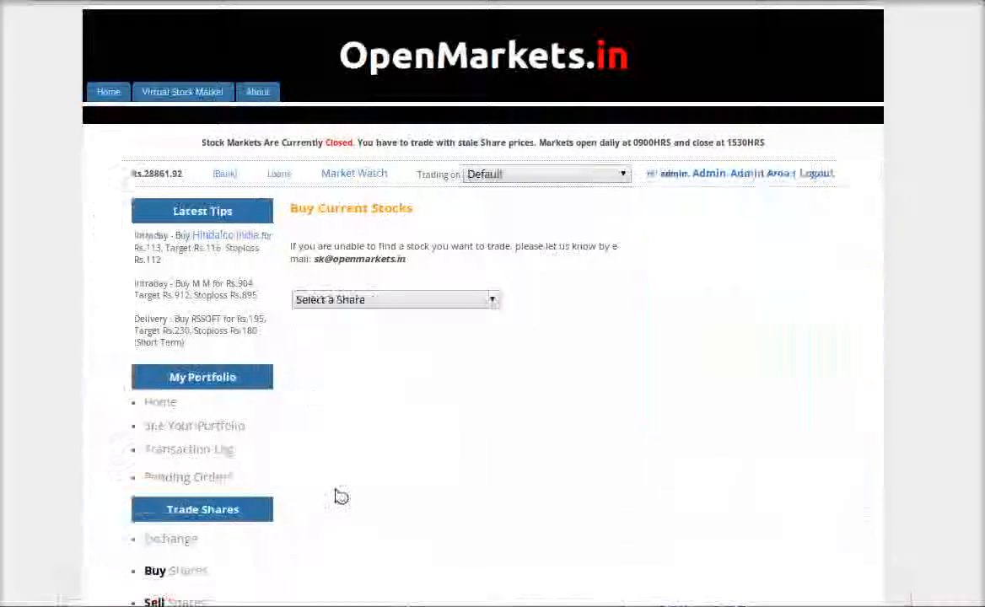
{"action": "scroll", "coordinate": [345, 497], "scroll_direction": "down", "scroll_amount": 4}
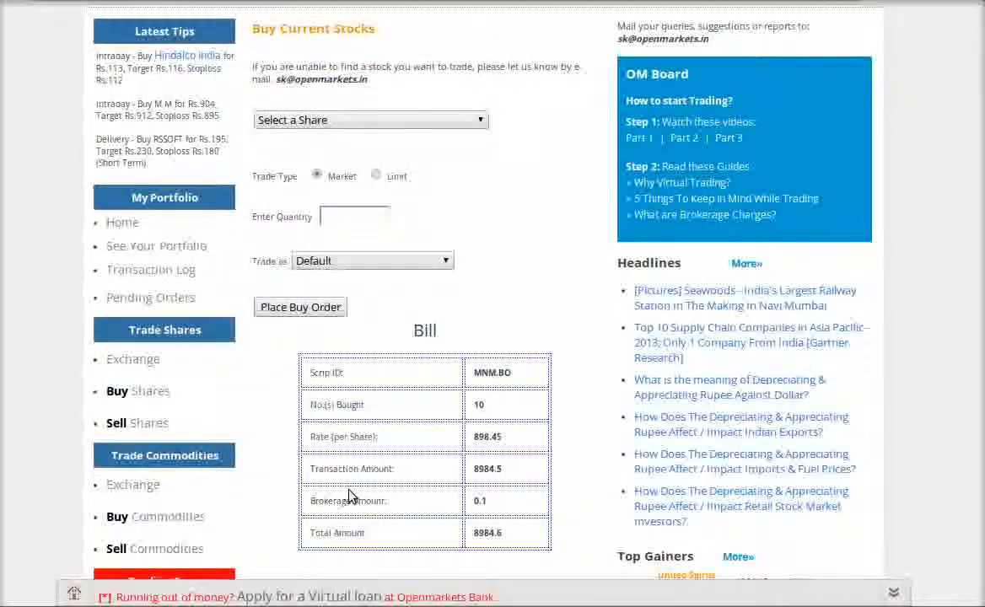
{"action": "scroll", "coordinate": [350, 497], "scroll_direction": "down", "scroll_amount": 1}
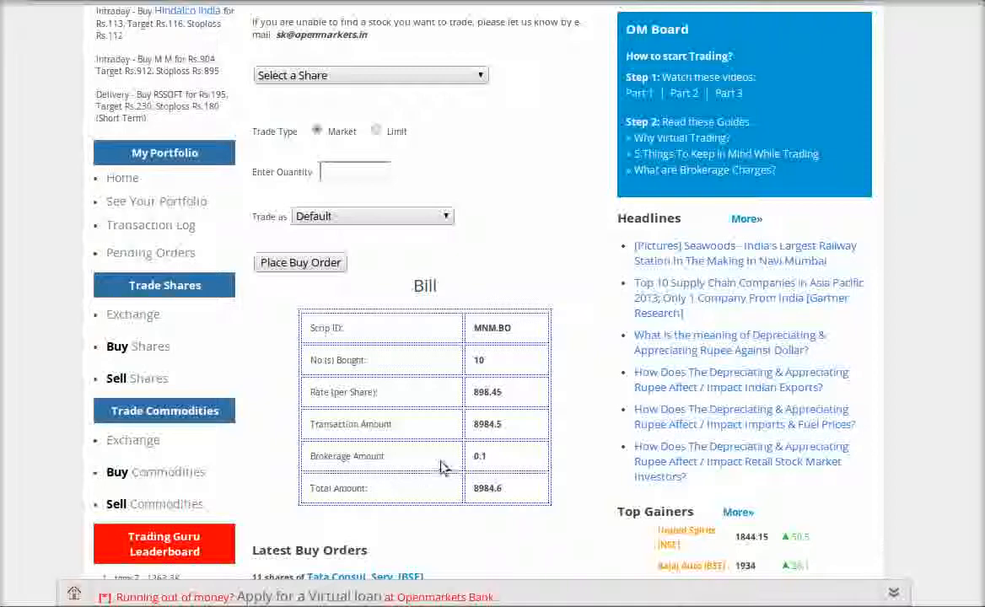
Step: Open the portfolio and check the MNM.BO holding's quantity, buy price, last traded price and valuation
{"action": "scroll", "coordinate": [468, 455], "scroll_direction": "up", "scroll_amount": 3}
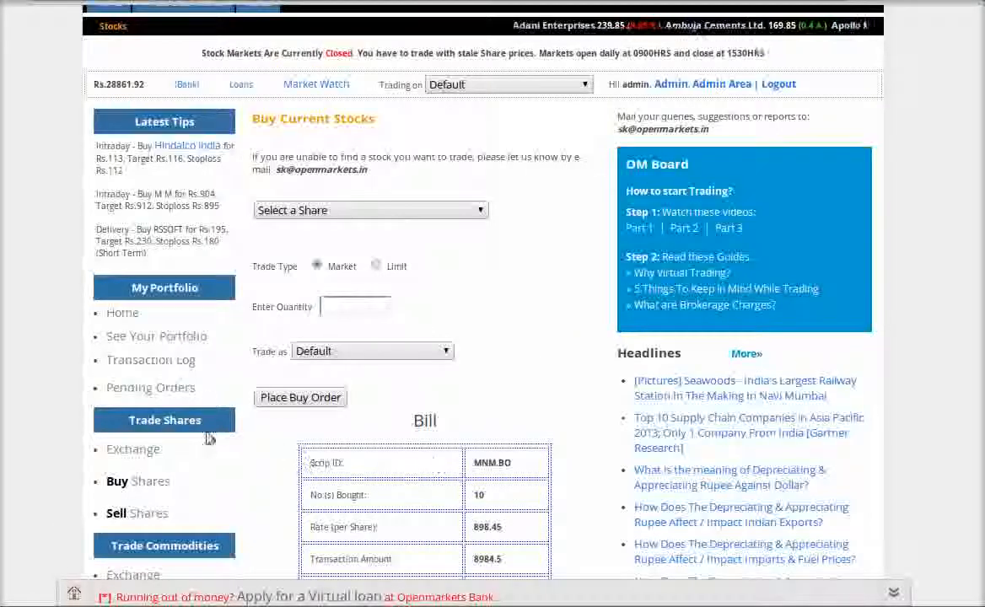
{"action": "left_click", "coordinate": [190, 335]}
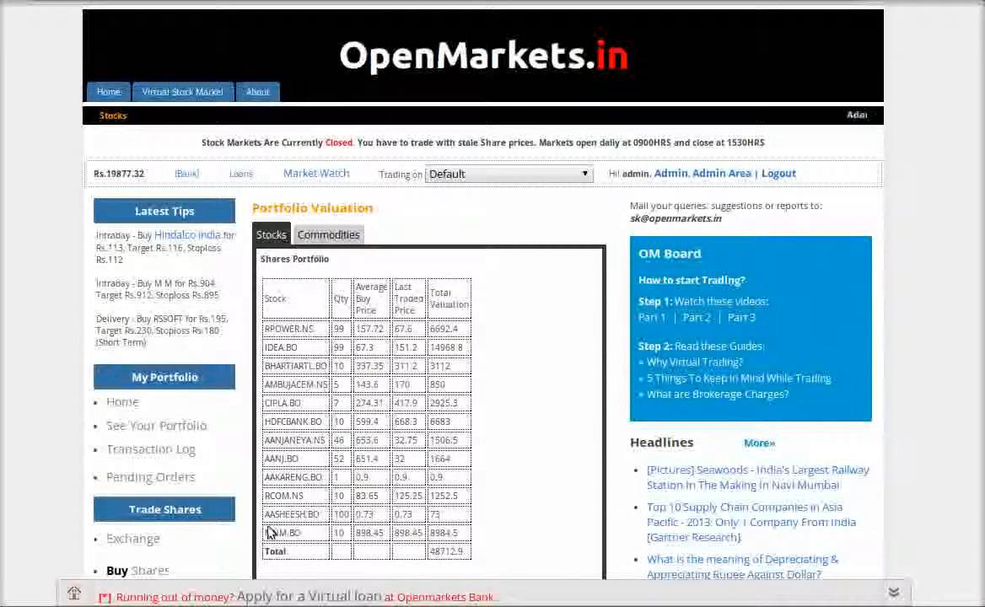
{"action": "left_click_drag", "start_coordinate": [266, 531], "coordinate": [300, 534]}
{"action": "left_click_drag", "start_coordinate": [396, 540], "coordinate": [539, 528]}
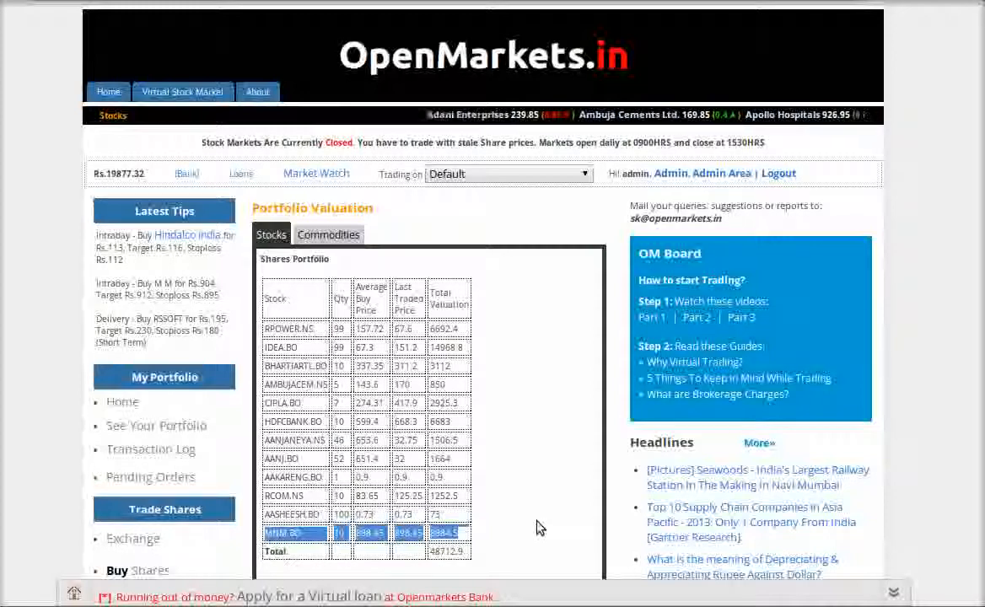
{"action": "left_click", "coordinate": [539, 528]}
Step: Open the share buying form, choose the Limit trade type and select Mahindra & Mahindra [BSE] as the share
{"action": "scroll", "coordinate": [501, 497], "scroll_direction": "down", "scroll_amount": 1}
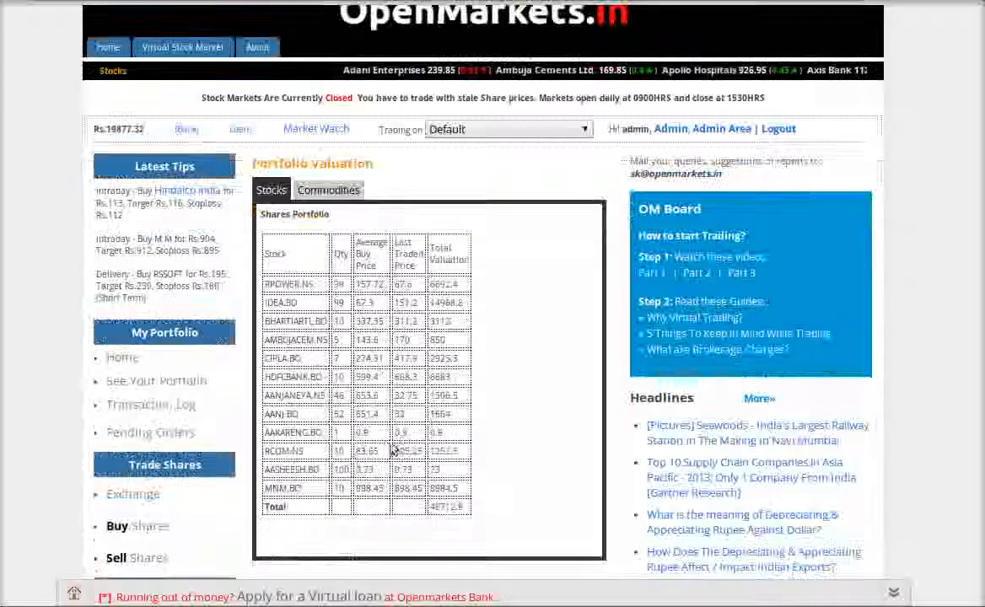
{"action": "left_click", "coordinate": [133, 528]}
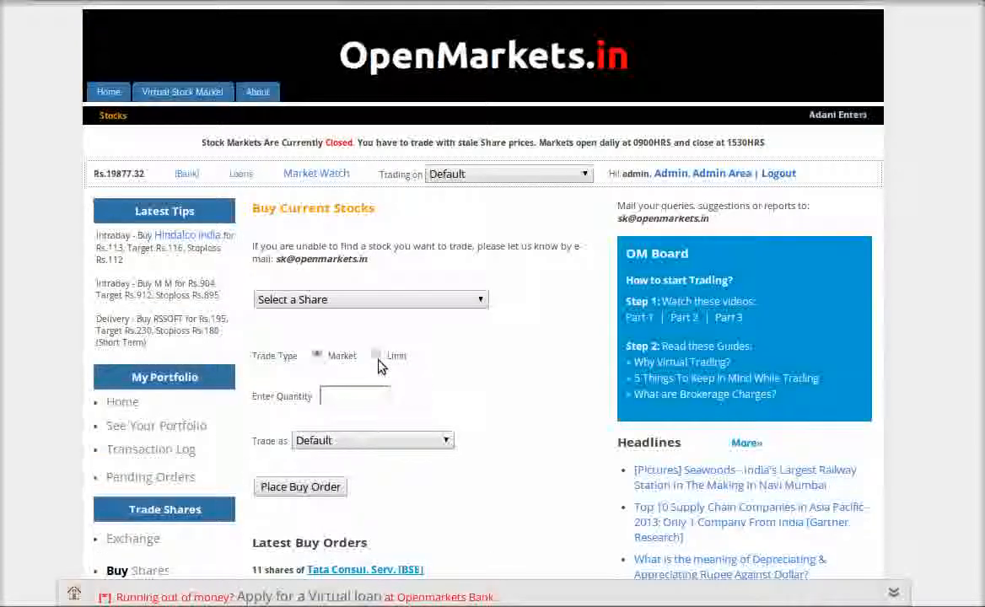
{"action": "left_click", "coordinate": [377, 358]}
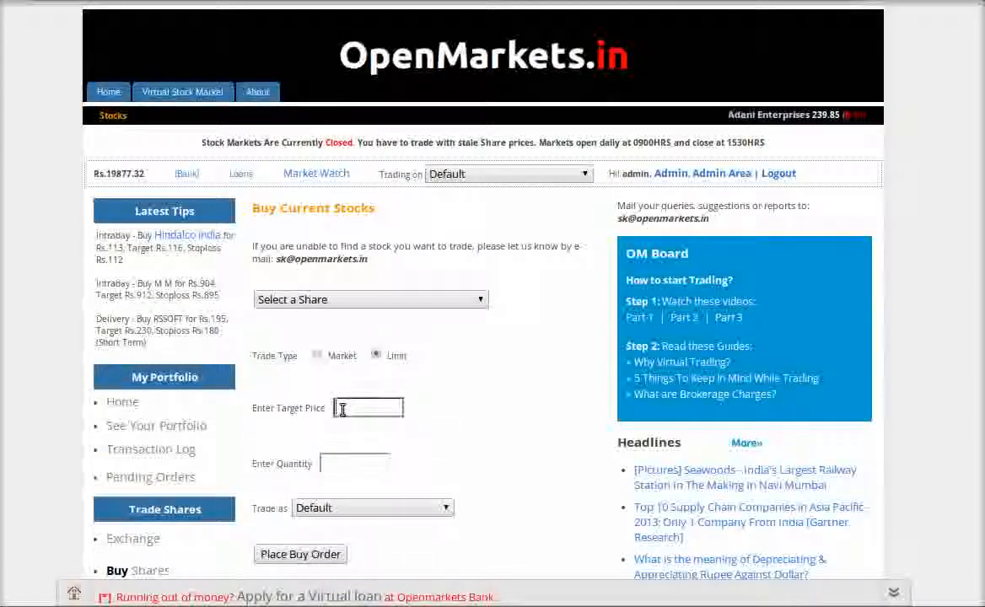
{"action": "left_click", "coordinate": [366, 300]}
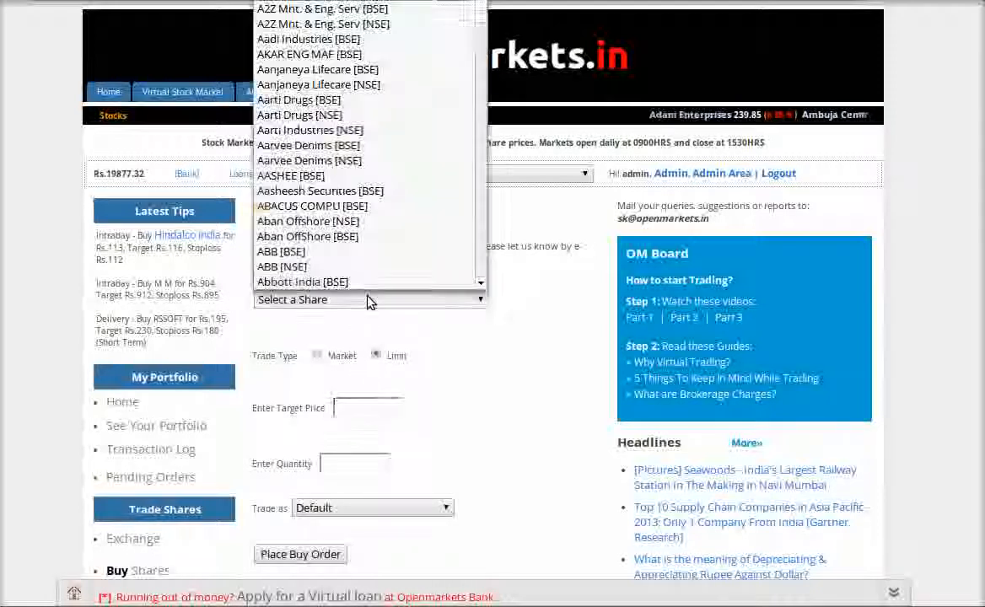
{"action": "type", "text": "mahindra"}
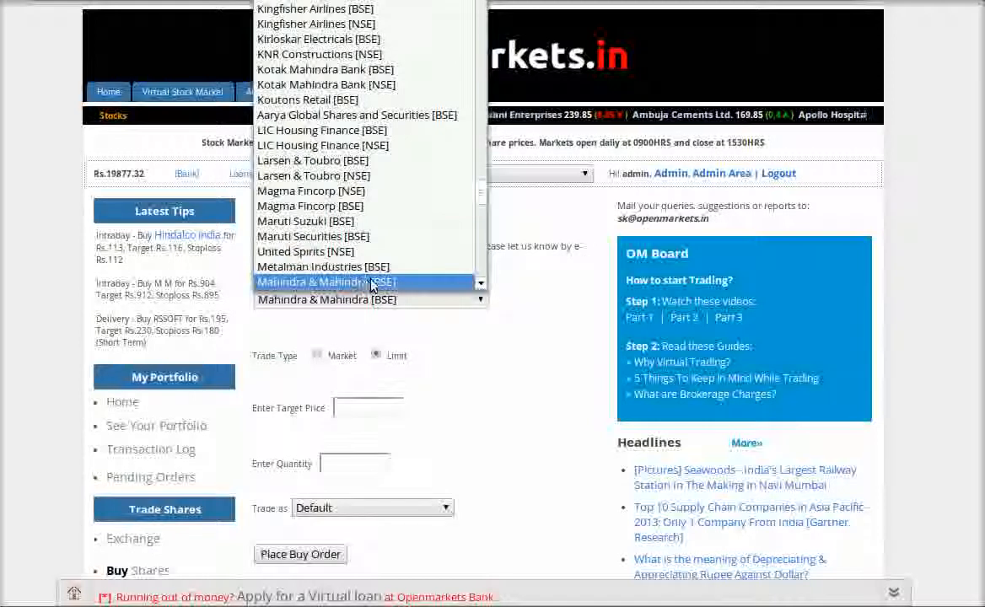
{"action": "left_click", "coordinate": [374, 283]}
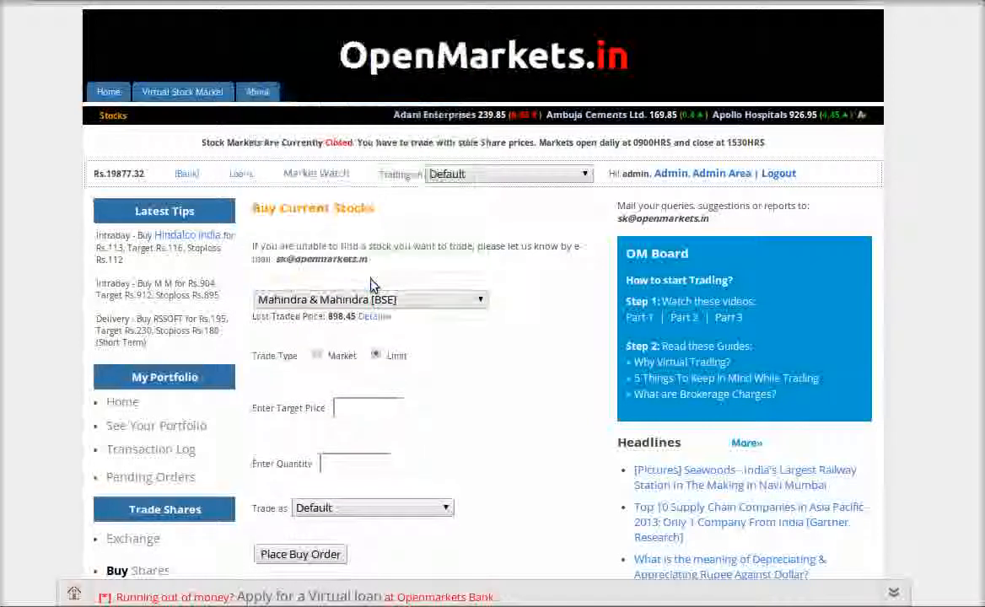
Step: Place the limit buy order with target price 895 and quantity 10, trading as Digitizor, and review the order summary
{"action": "left_click", "coordinate": [361, 411]}
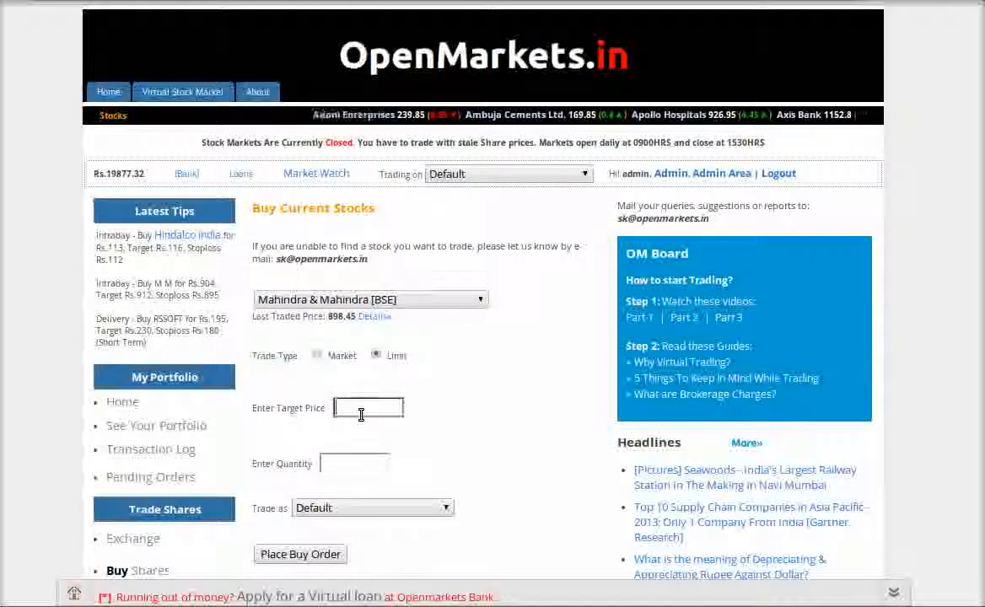
{"action": "type", "text": "895"}
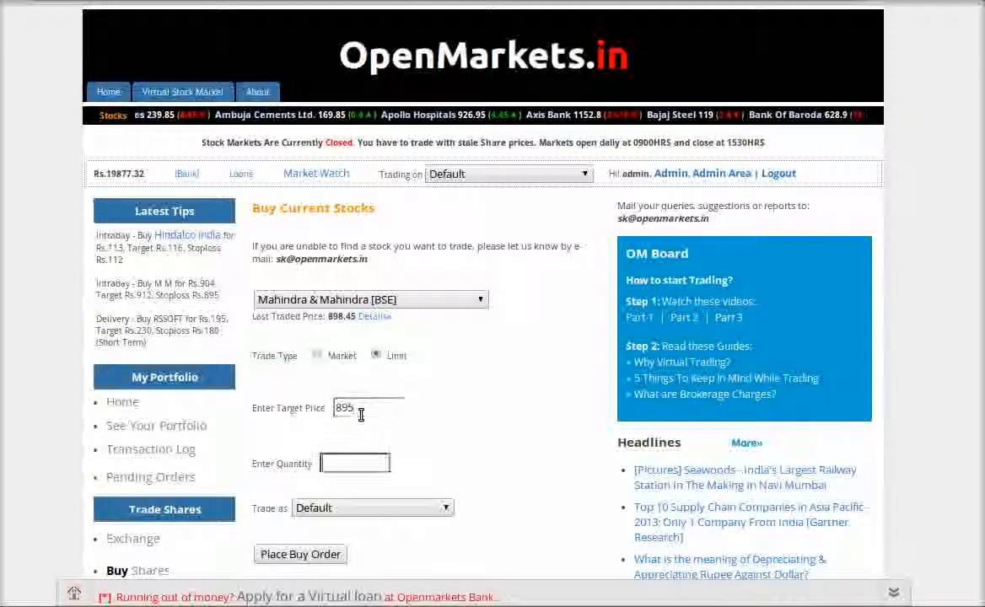
{"action": "key", "text": "Tab"}
{"action": "type", "text": "10"}
{"action": "scroll", "coordinate": [360, 414], "scroll_direction": "down", "scroll_amount": 3}
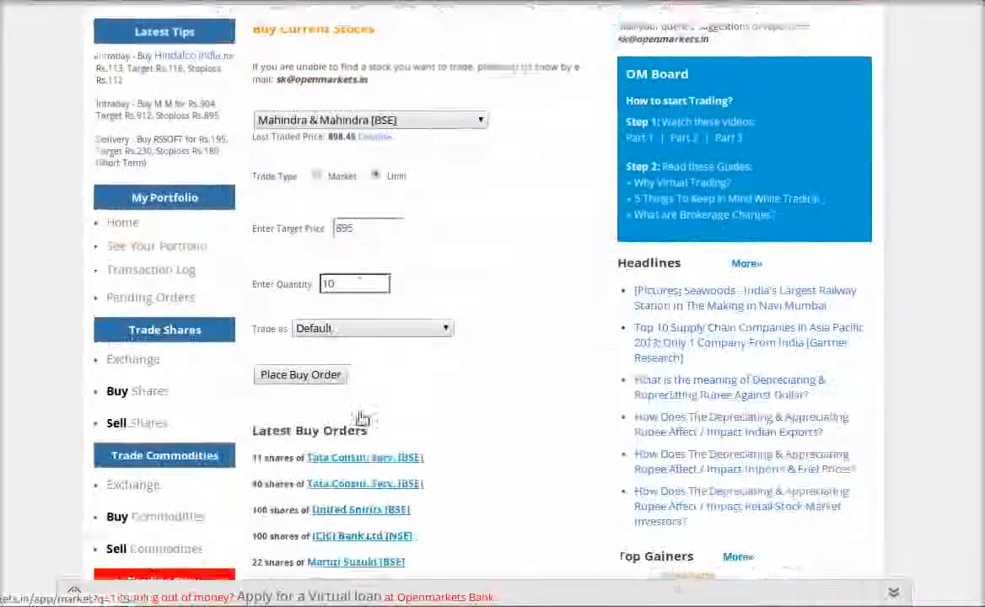
{"action": "left_click", "coordinate": [401, 287]}
{"action": "left_click", "coordinate": [396, 303]}
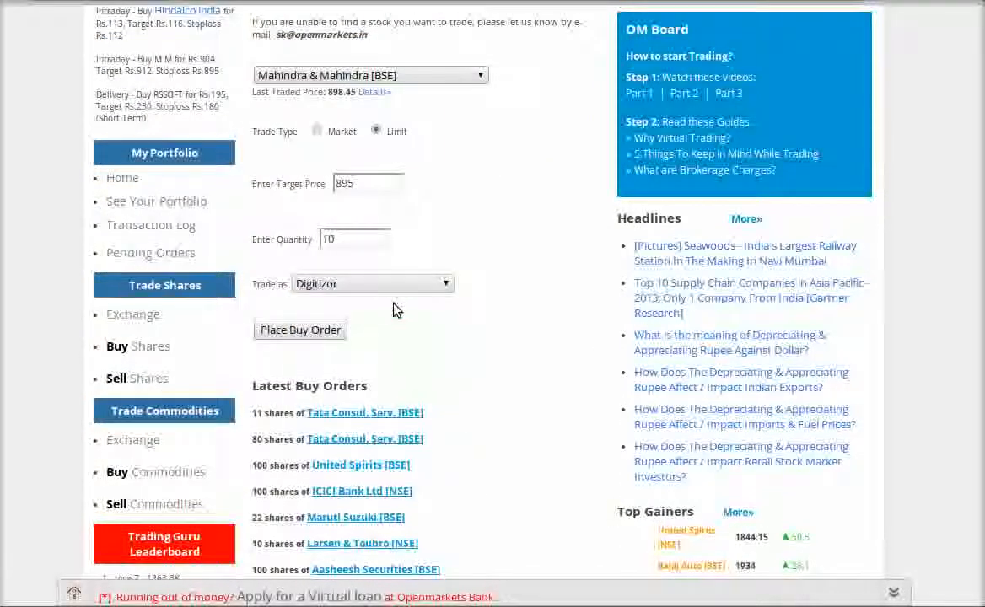
{"action": "left_click", "coordinate": [328, 335]}
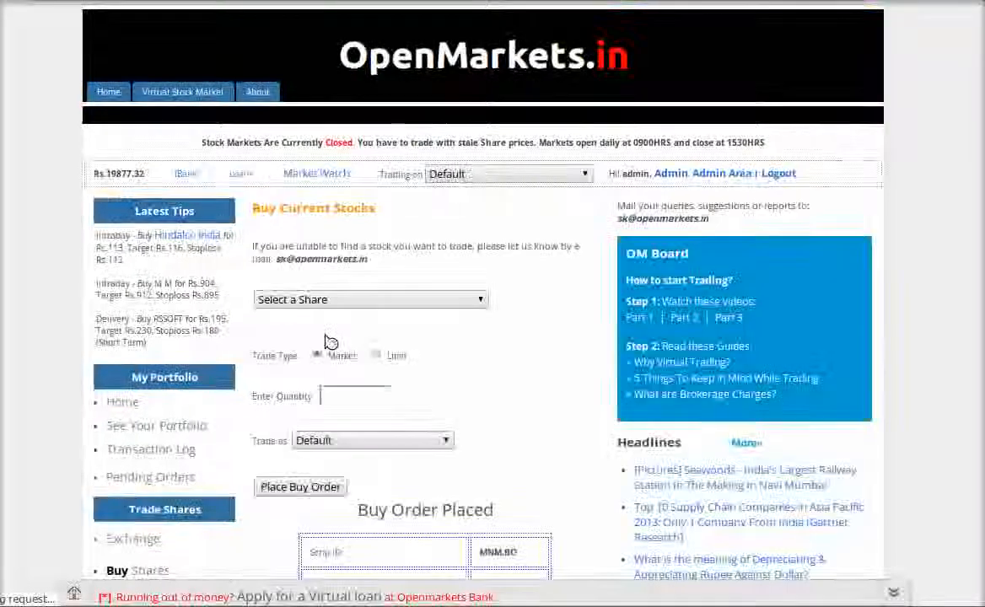
{"action": "scroll", "coordinate": [327, 342], "scroll_direction": "down", "scroll_amount": 1}
{"action": "scroll", "coordinate": [327, 341], "scroll_direction": "down", "scroll_amount": 2}
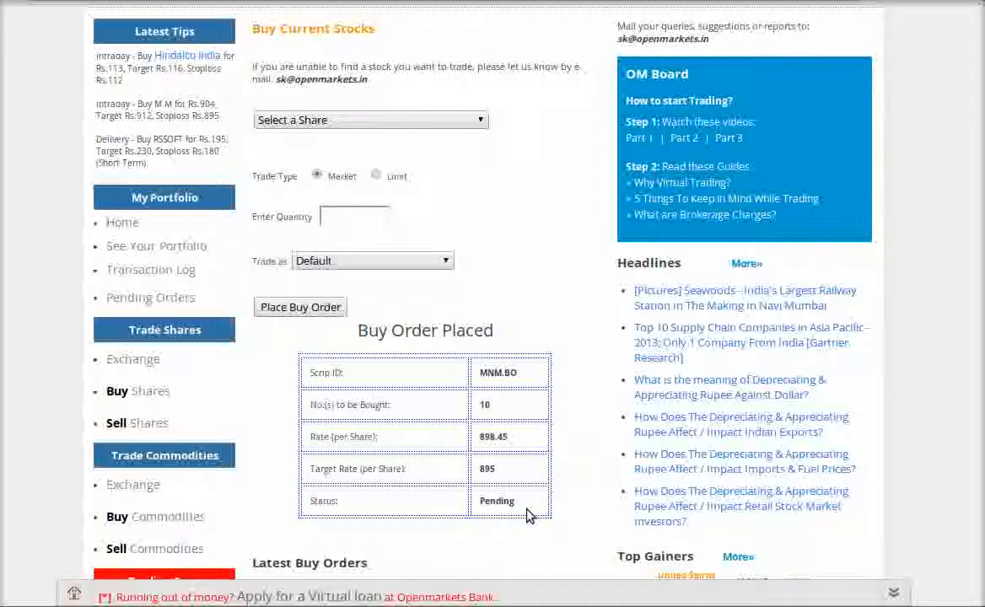
Step: Open the pending orders and cancel the pending Mahindra & Mahindra [BSE] buy order
{"action": "scroll", "coordinate": [528, 512], "scroll_direction": "up", "scroll_amount": 2}
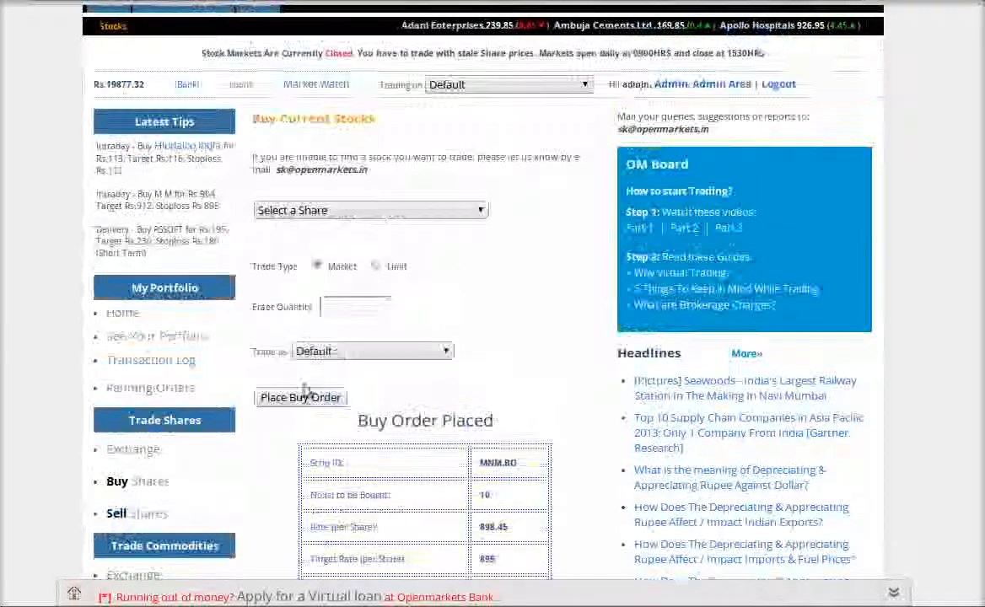
{"action": "left_click", "coordinate": [160, 387]}
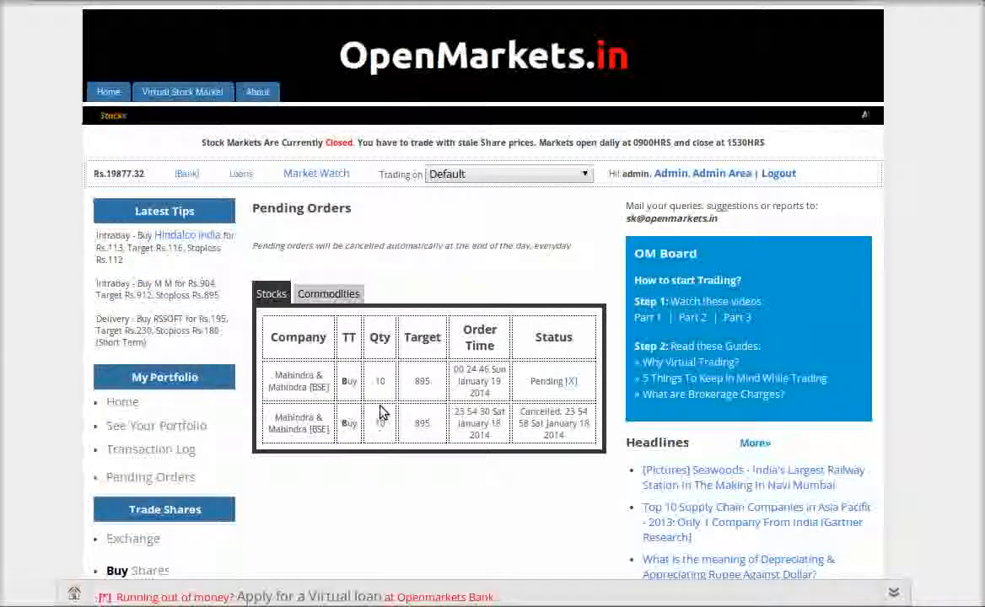
{"action": "left_click", "coordinate": [573, 384]}
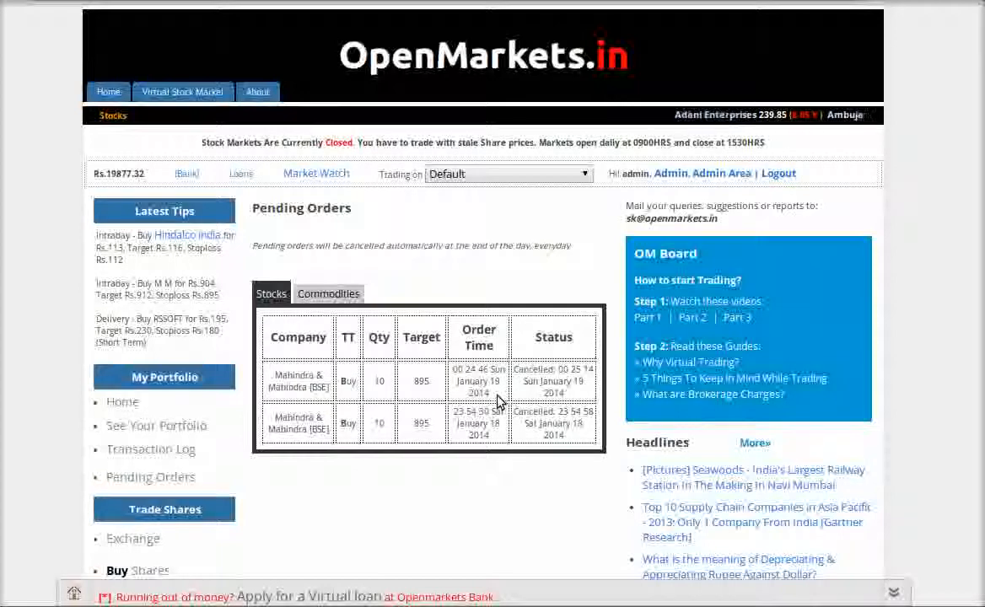
Step: Open the share selling form and select Mahindra & Mahindra [BSE] as the share to sell
{"action": "scroll", "coordinate": [497, 403], "scroll_direction": "down", "scroll_amount": 1}
{"action": "scroll", "coordinate": [472, 406], "scroll_direction": "down", "scroll_amount": 2}
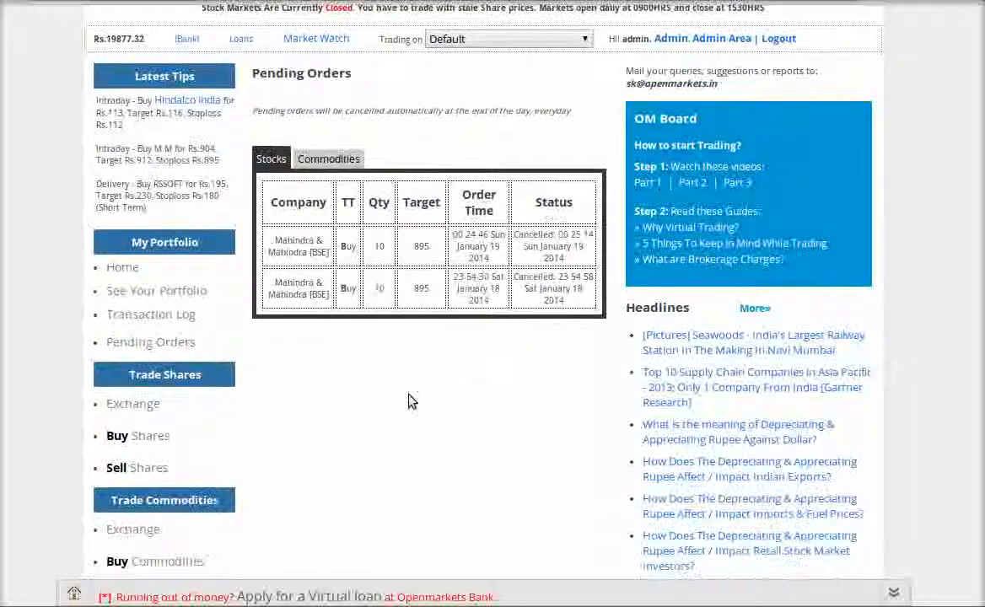
{"action": "left_click", "coordinate": [118, 468]}
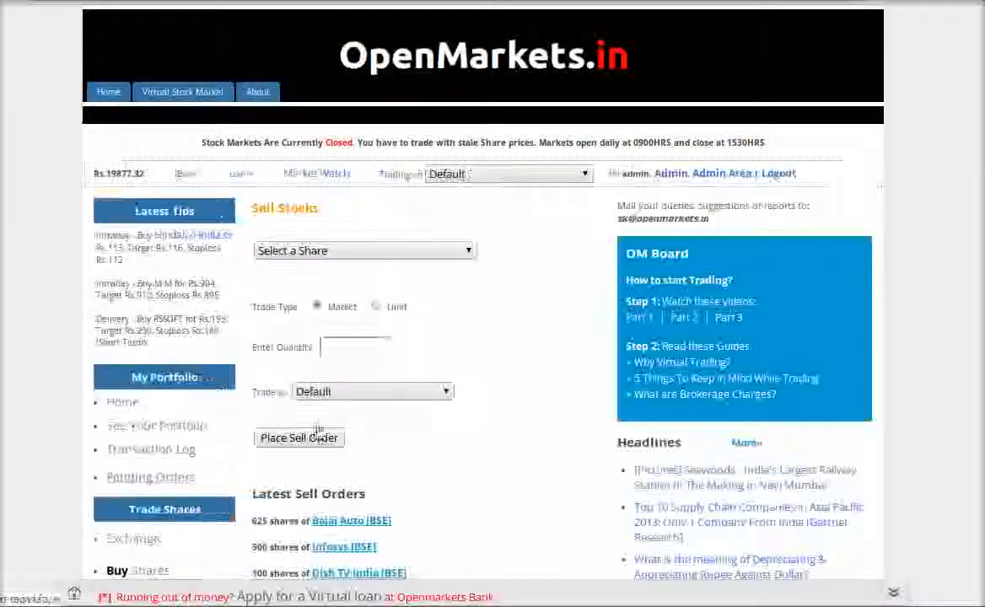
{"action": "left_click", "coordinate": [467, 254]}
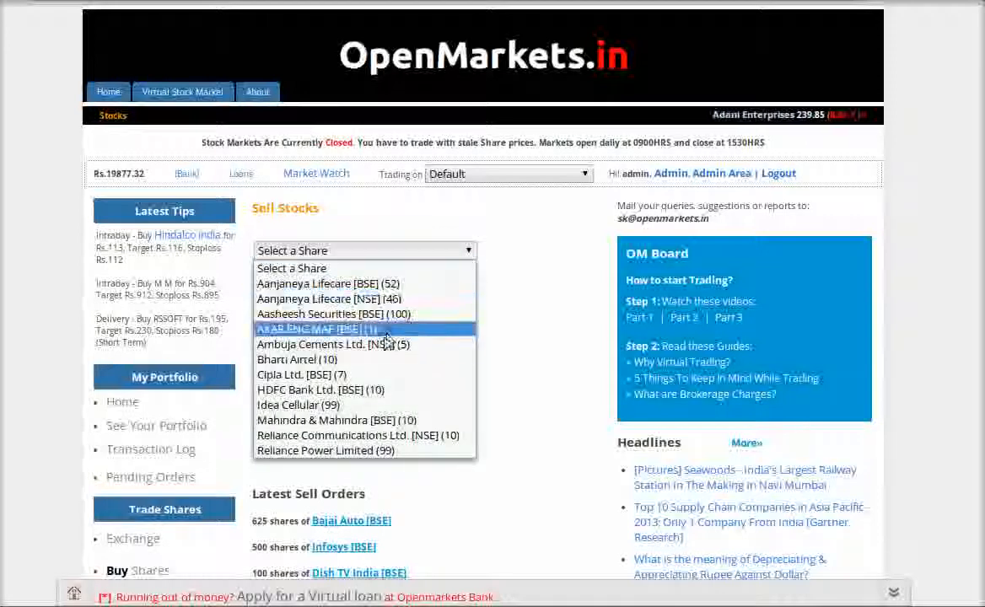
{"action": "left_click", "coordinate": [385, 422]}
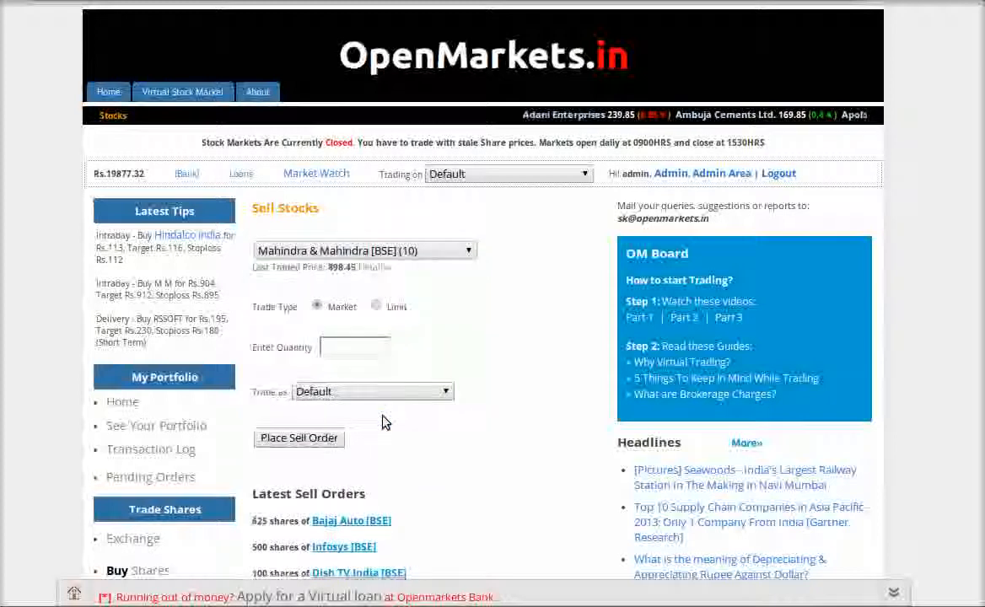
Step: Try to place a market sell order for 11 Mahindra & Mahindra [BSE] shares, trading as Digitizor
{"action": "left_click", "coordinate": [353, 352]}
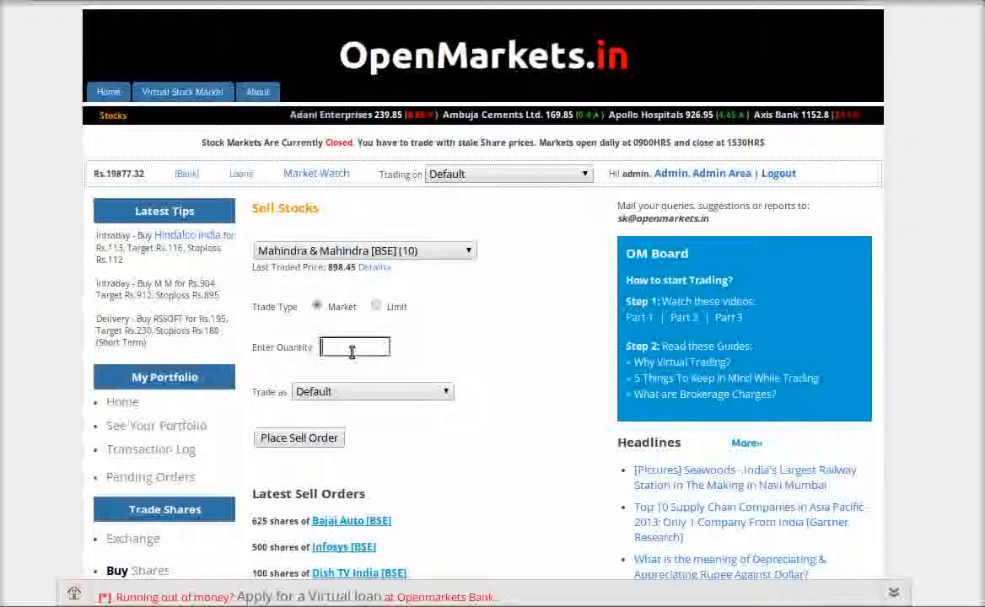
{"action": "type", "text": "11"}
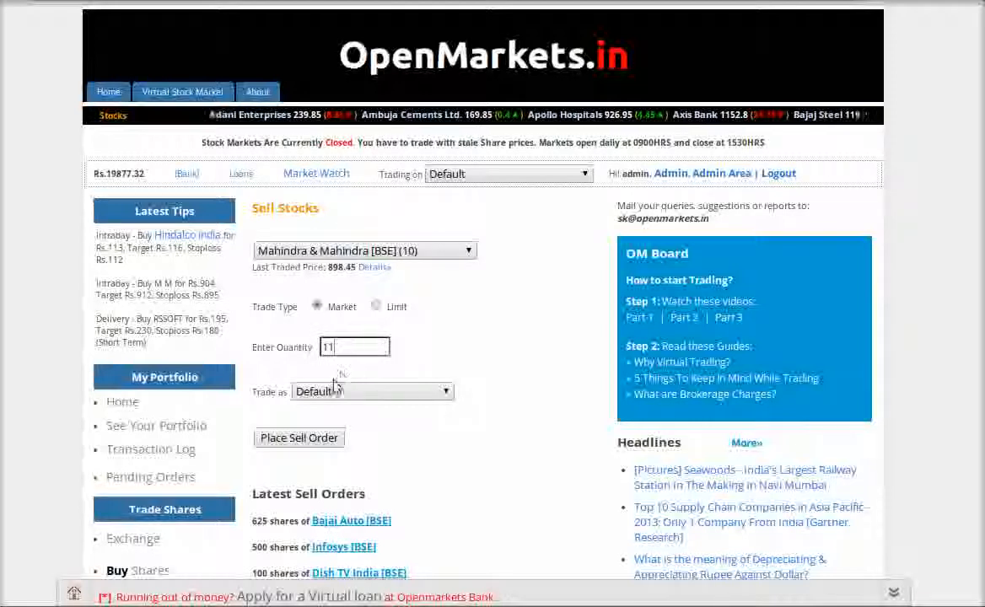
{"action": "left_click", "coordinate": [333, 390]}
{"action": "left_click", "coordinate": [335, 407]}
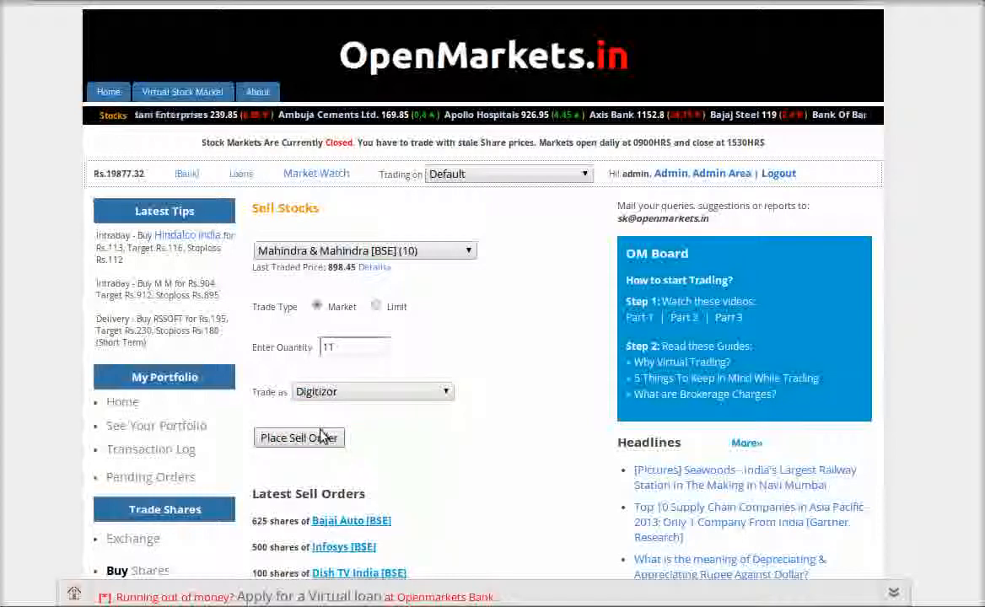
{"action": "left_click", "coordinate": [323, 436]}
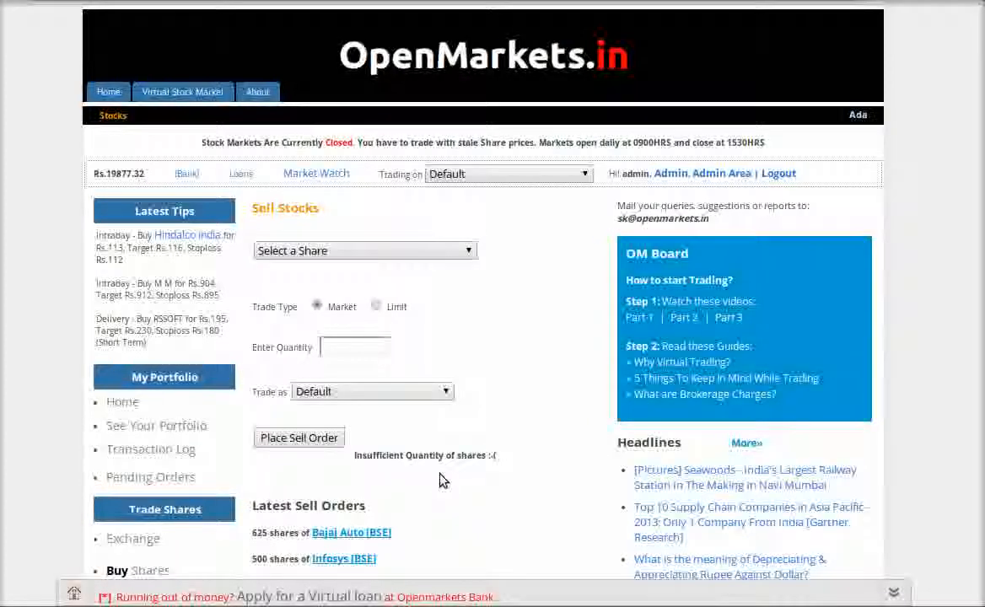
Step: Try to place a market sell order with quantity 10, trading as Digitizor, without reselecting a share
{"action": "scroll", "coordinate": [442, 480], "scroll_direction": "down", "scroll_amount": 2}
{"action": "scroll", "coordinate": [483, 392], "scroll_direction": "up", "scroll_amount": 1}
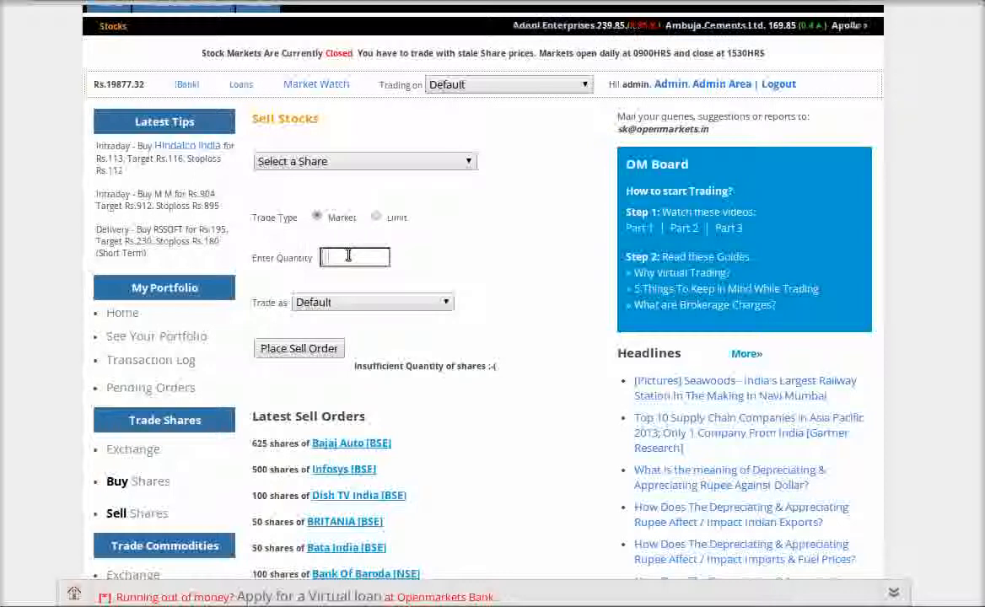
{"action": "left_click", "coordinate": [344, 308]}
{"action": "left_click", "coordinate": [337, 320]}
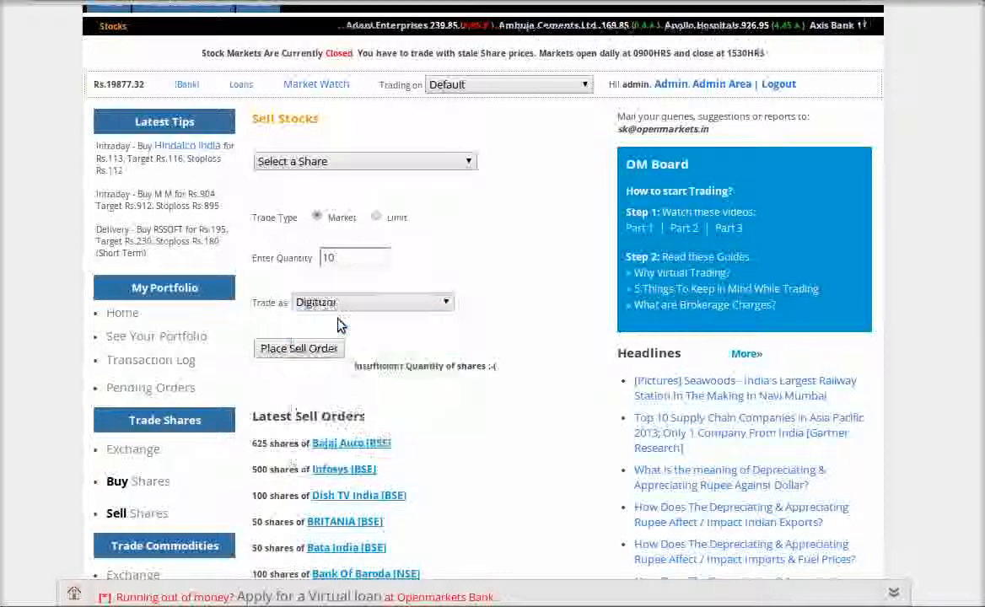
{"action": "left_click", "coordinate": [300, 350]}
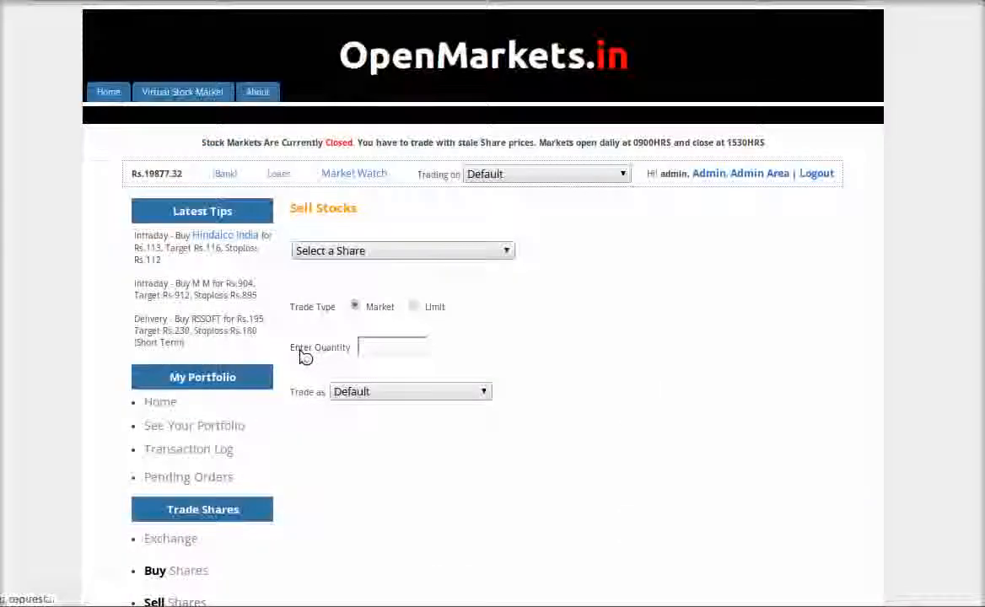
Step: Place a market sell order for 10 Mahindra & Mahindra [BSE] shares, trading as Default, and review its bill
{"action": "left_click", "coordinate": [359, 347]}
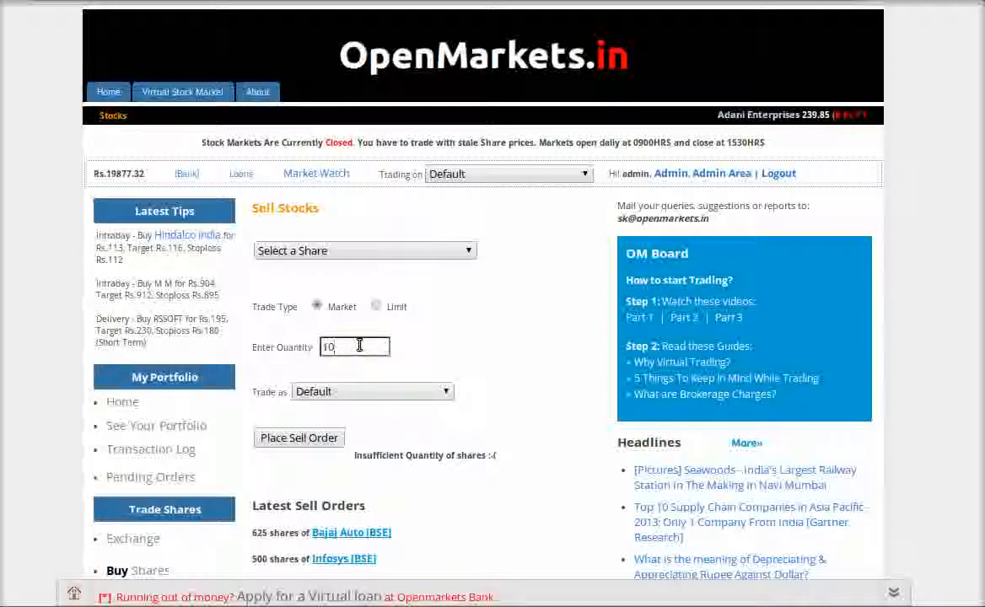
{"action": "left_click", "coordinate": [422, 253]}
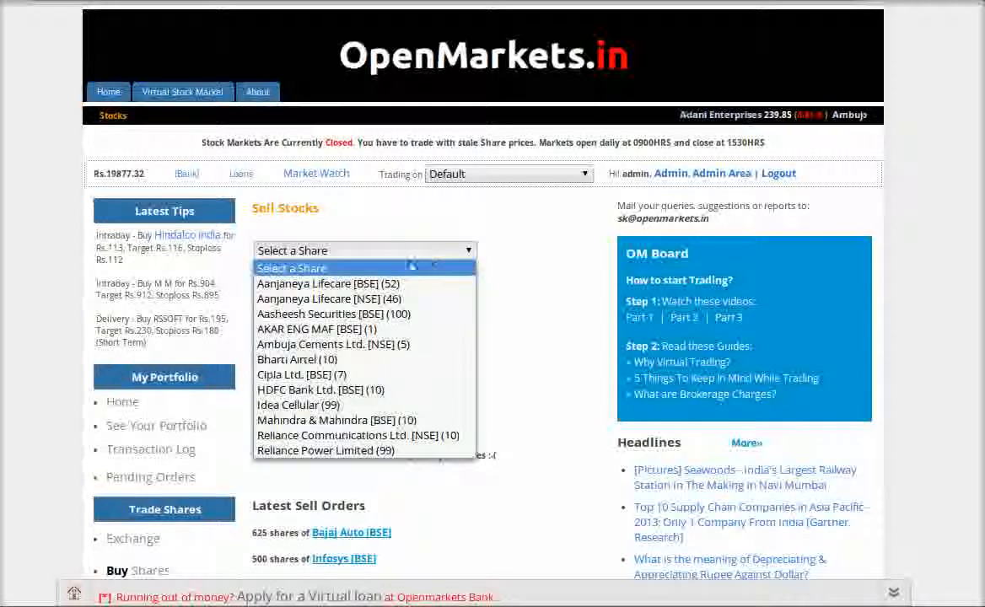
{"action": "left_click", "coordinate": [358, 426]}
{"action": "left_click", "coordinate": [326, 438]}
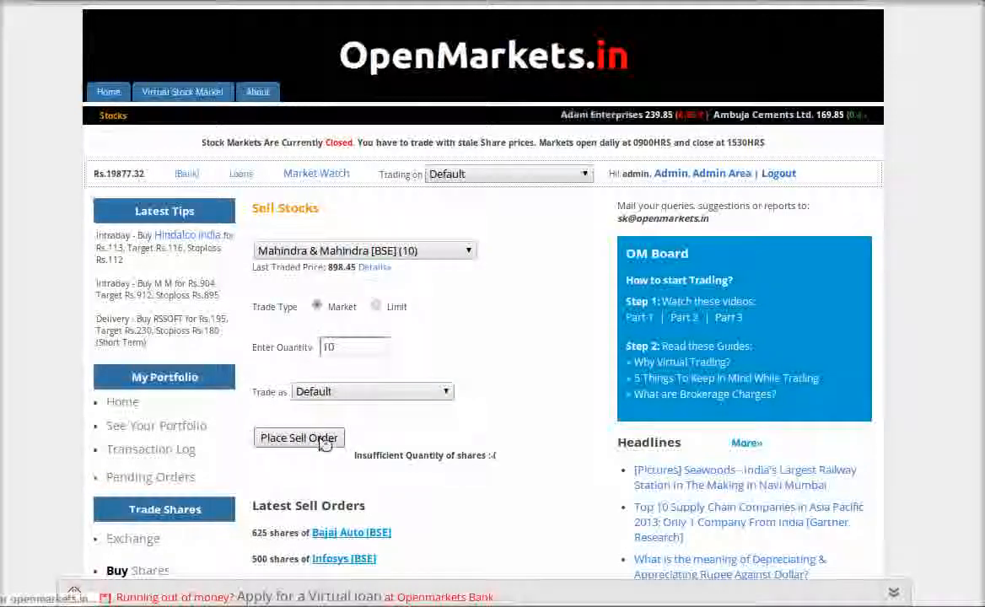
{"action": "scroll", "coordinate": [417, 450], "scroll_direction": "down", "scroll_amount": 3}
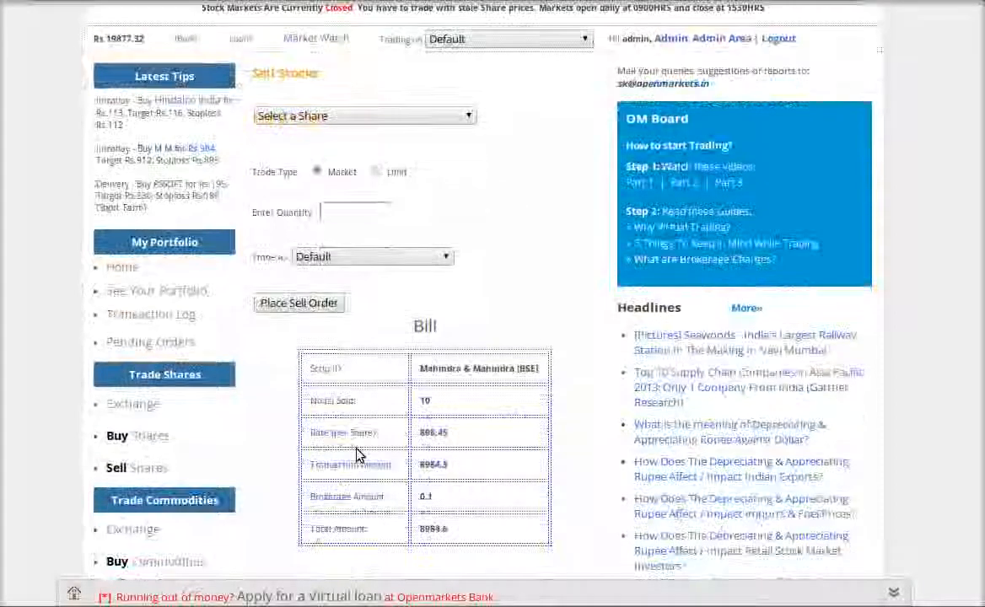
{"action": "scroll", "coordinate": [474, 491], "scroll_direction": "down", "scroll_amount": 1}
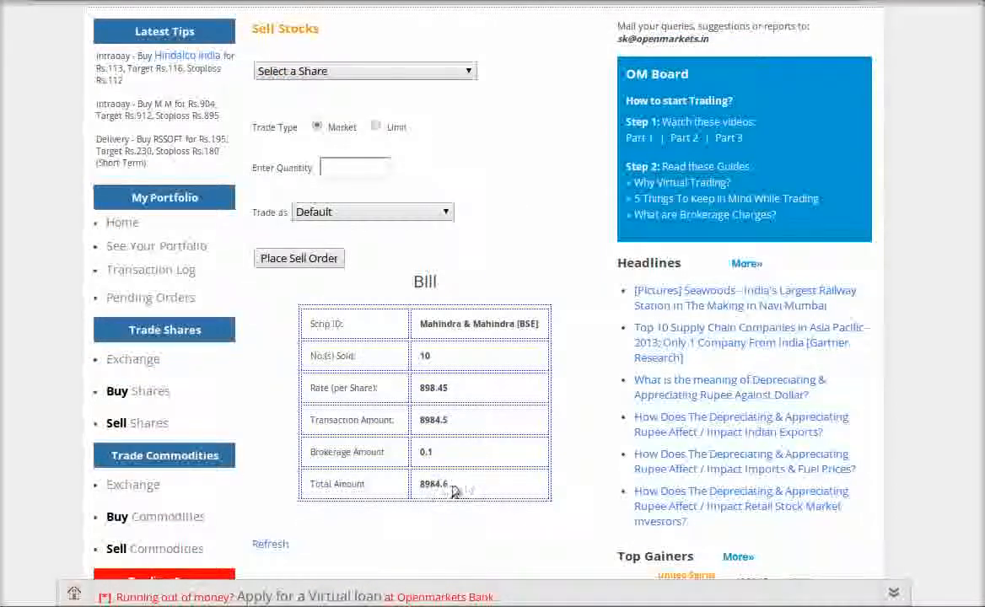
{"action": "scroll", "coordinate": [438, 381], "scroll_direction": "down", "scroll_amount": 1}
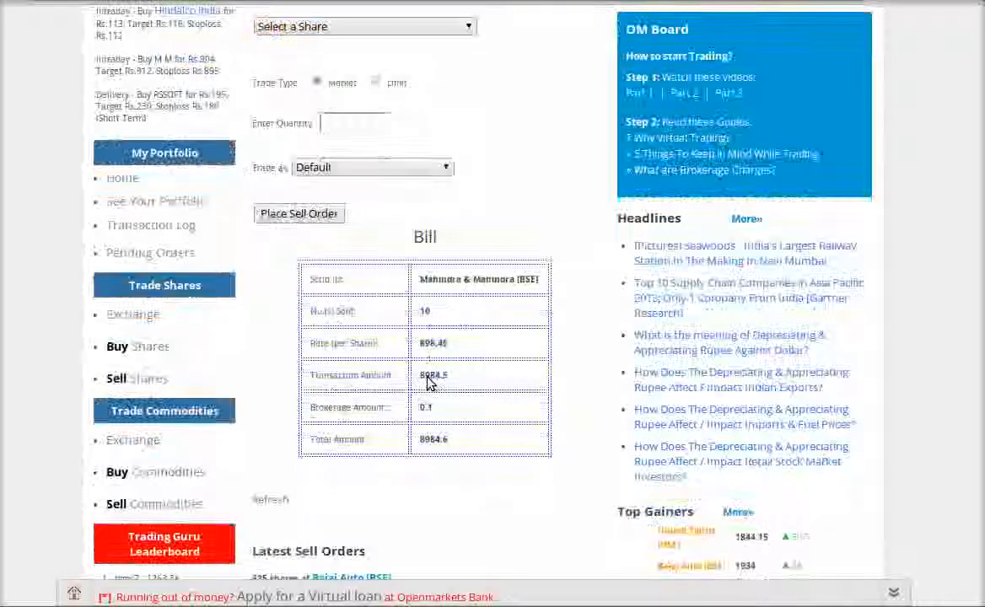
Step: Open the commodities exchange and look through the full list of commodity contracts
{"action": "left_click", "coordinate": [120, 444]}
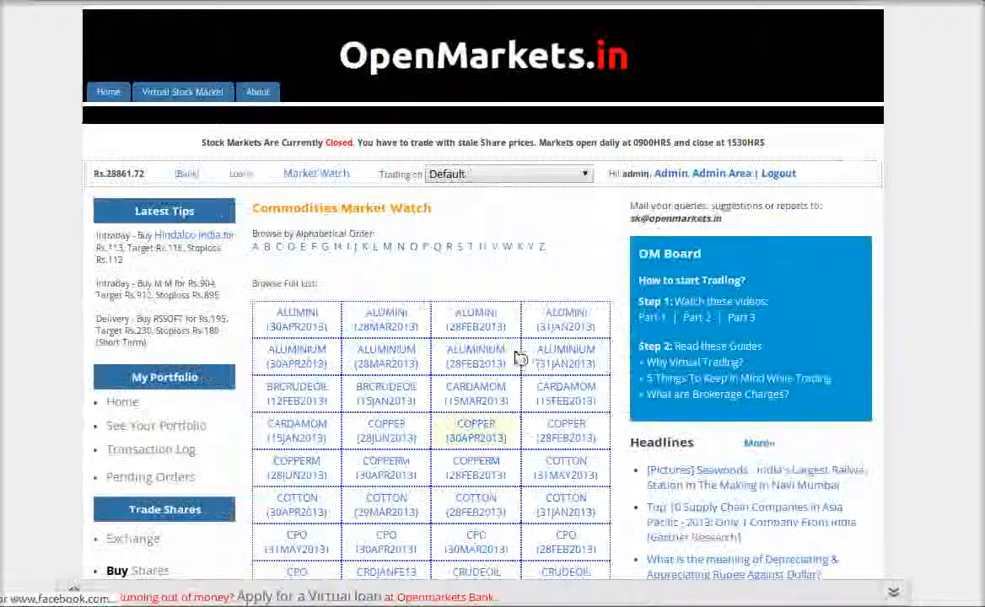
{"action": "scroll", "coordinate": [495, 286], "scroll_direction": "down", "scroll_amount": 2}
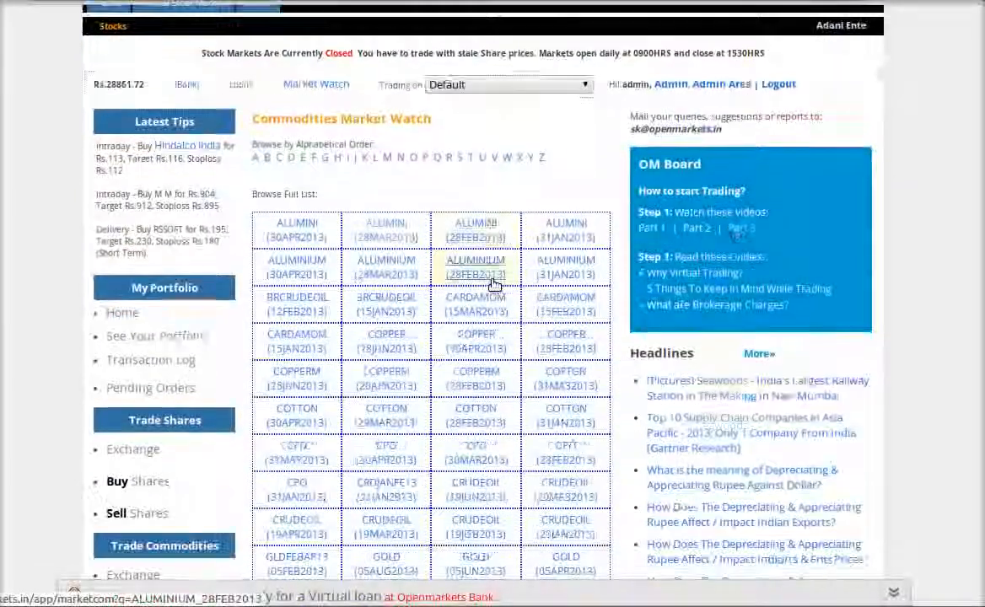
{"action": "scroll", "coordinate": [493, 284], "scroll_direction": "down", "scroll_amount": 1}
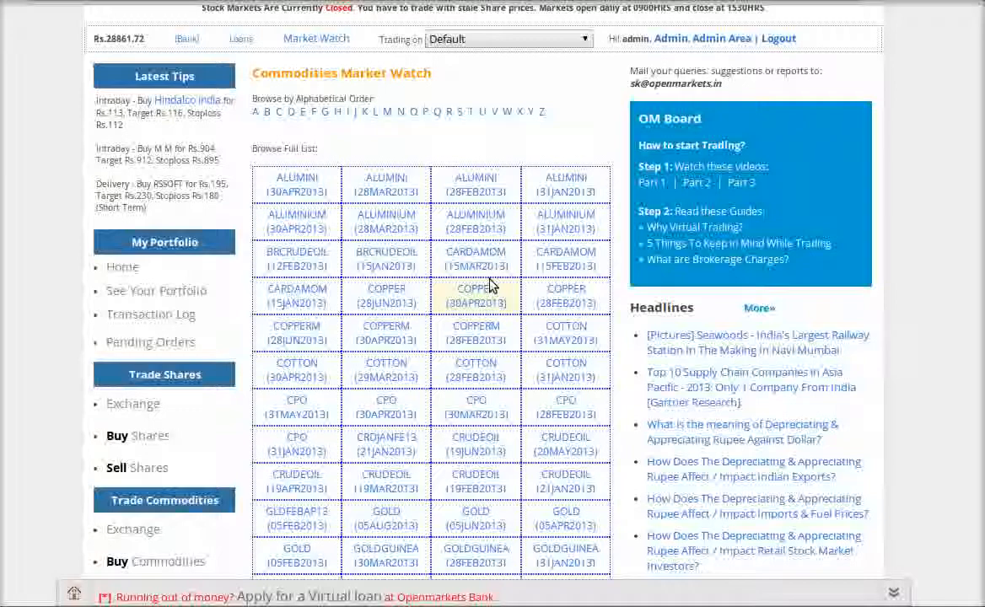
{"action": "scroll", "coordinate": [492, 285], "scroll_direction": "up", "scroll_amount": 2}
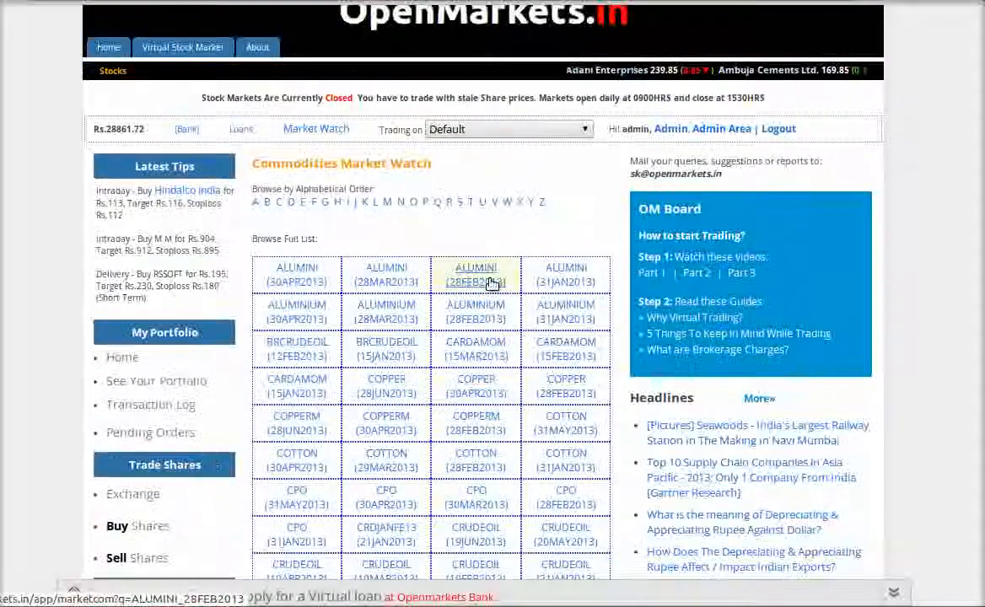